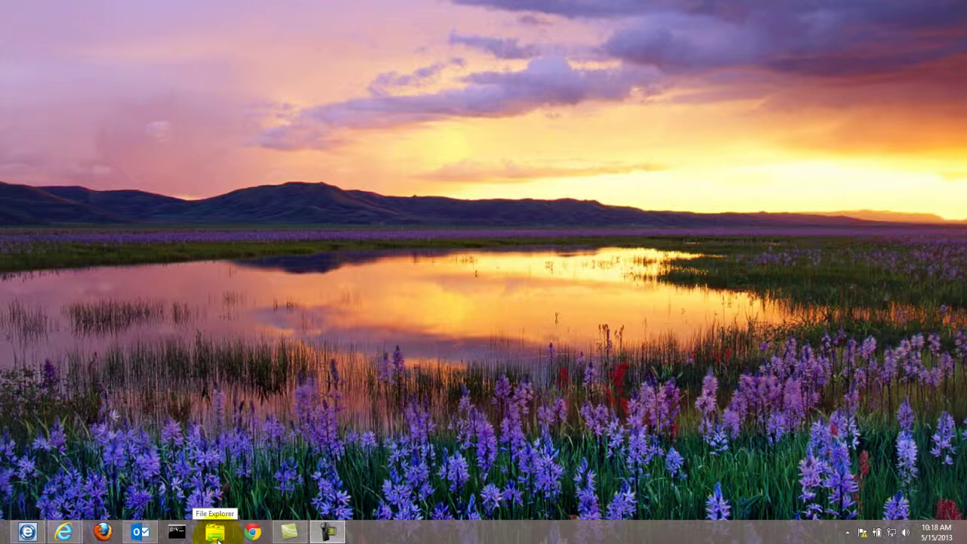
Go from File Explorer to Control Panel's User Accounts and show the Manage Accounts list
{"action": "left_click", "coordinate": [217, 533]}
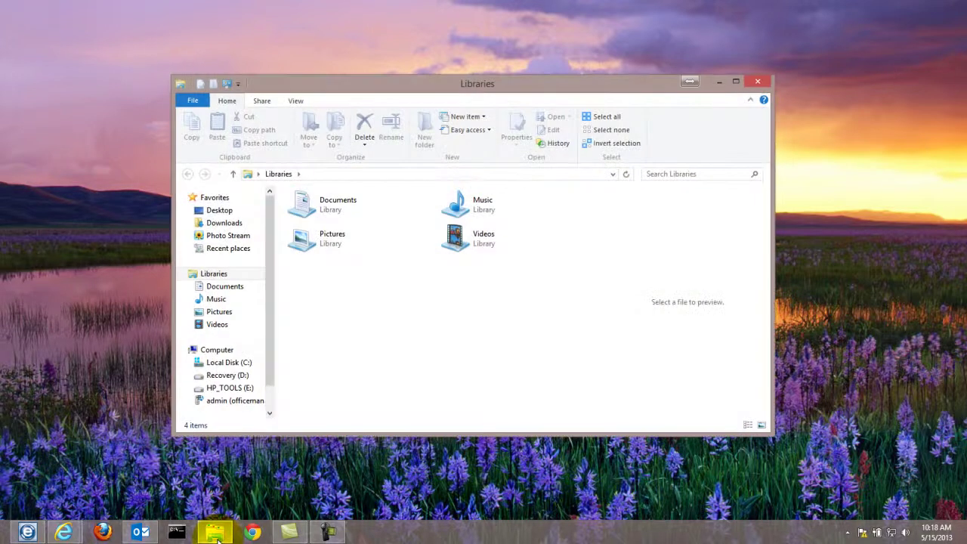
{"action": "left_click", "coordinate": [227, 352]}
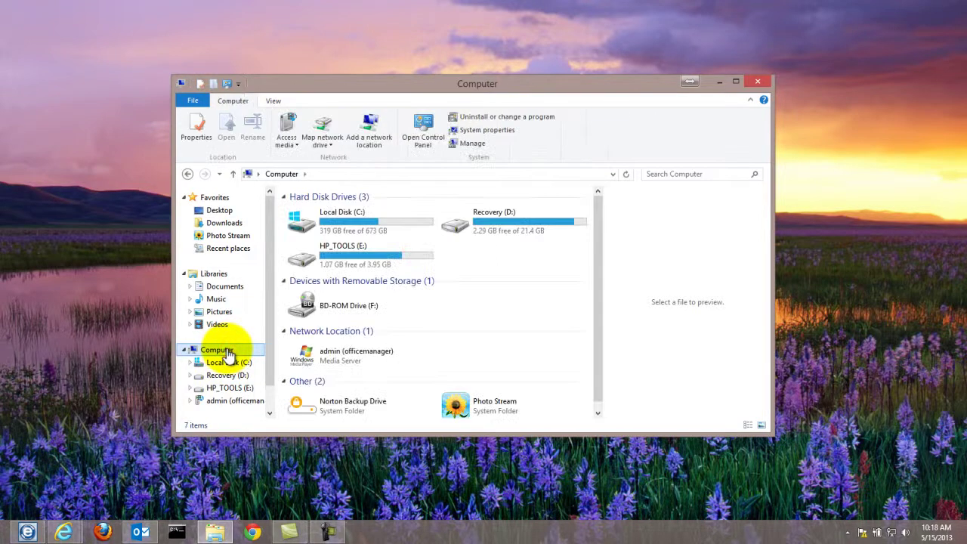
{"action": "left_click", "coordinate": [423, 141]}
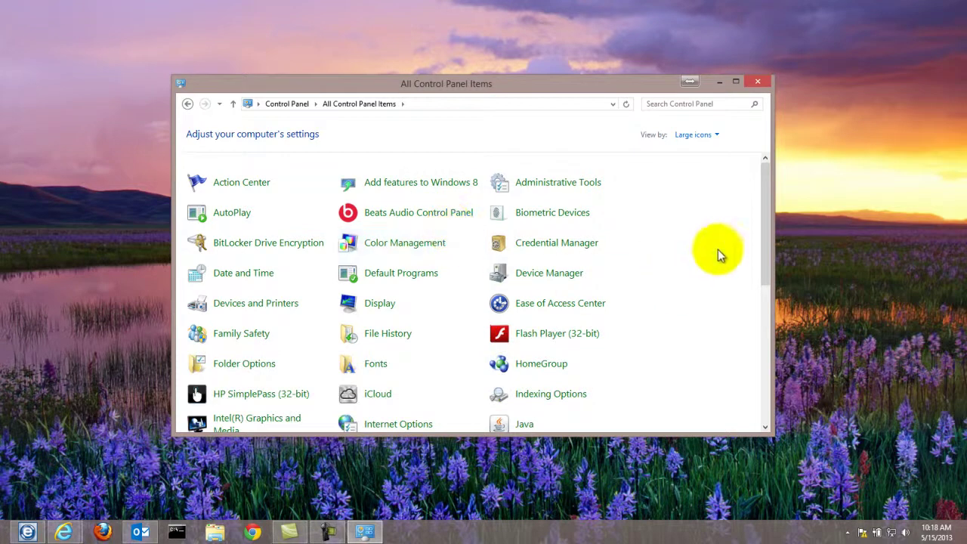
{"action": "left_click_drag", "start_coordinate": [765, 239], "coordinate": [762, 385]}
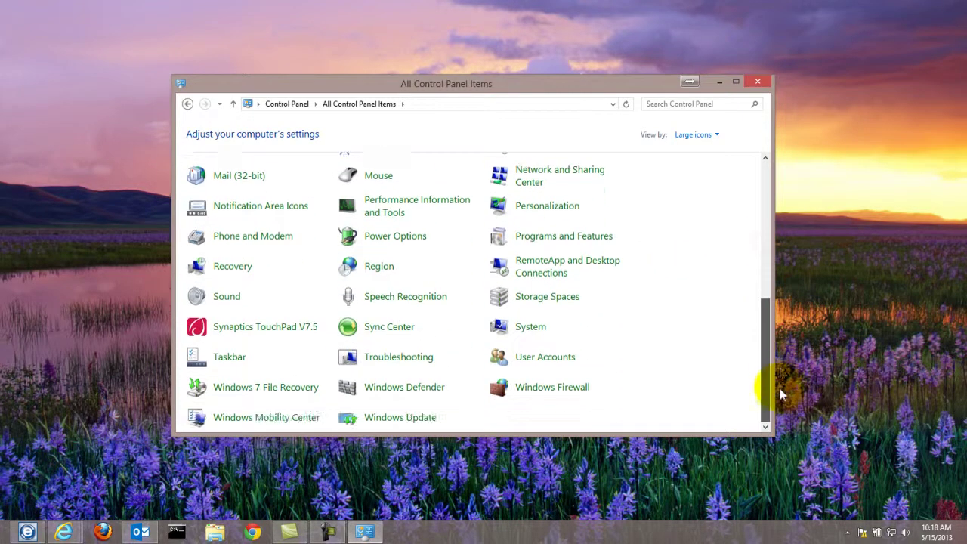
{"action": "left_click", "coordinate": [556, 362]}
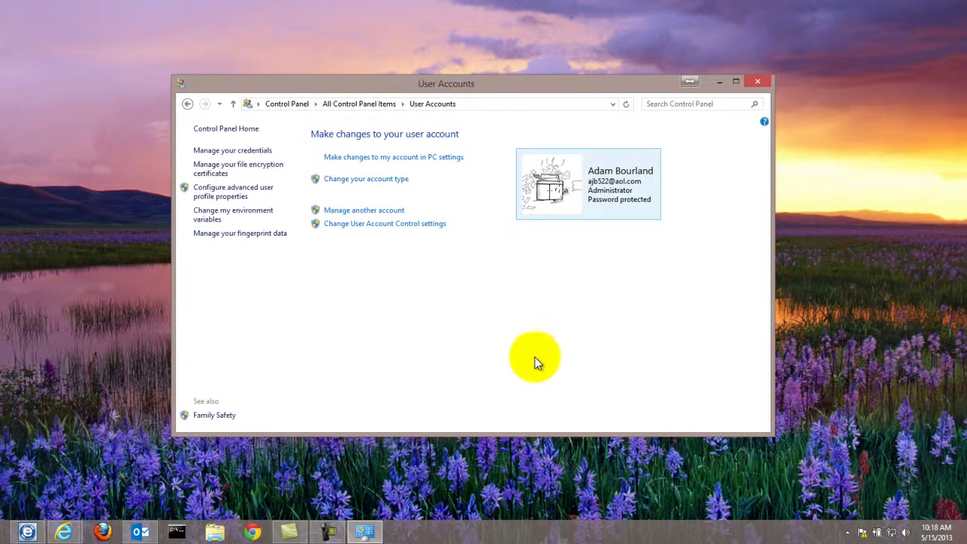
{"action": "left_click", "coordinate": [333, 213]}
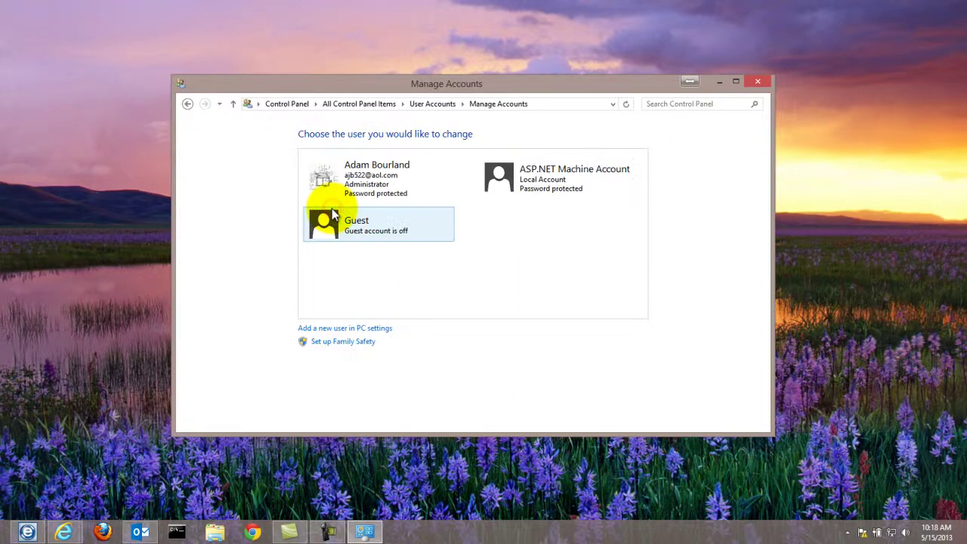
Go to the Users page in PC settings and start adding a user
{"action": "left_click", "coordinate": [320, 330]}
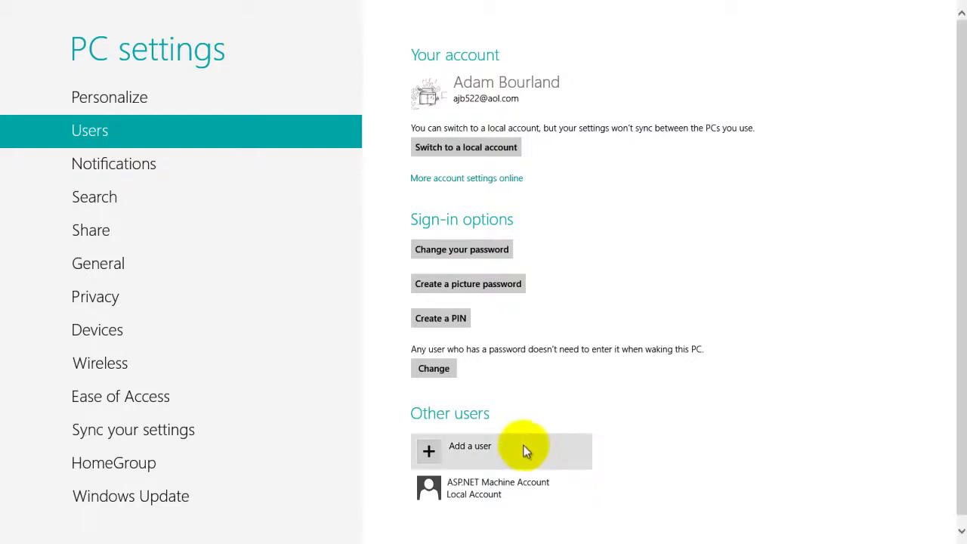
{"action": "left_click", "coordinate": [435, 452]}
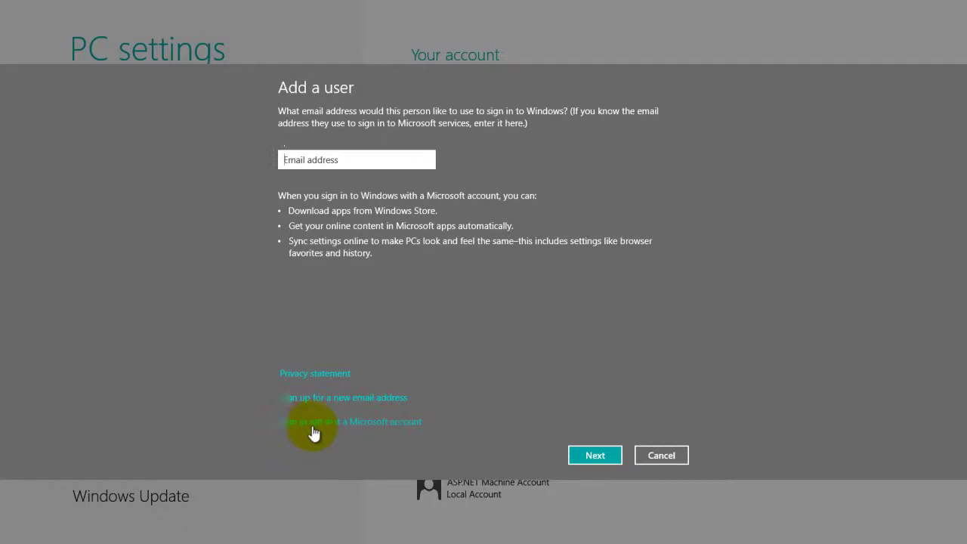
Choose a local account with user name Bizhub, a password entered twice, and a password hint
{"action": "left_click", "coordinate": [312, 430]}
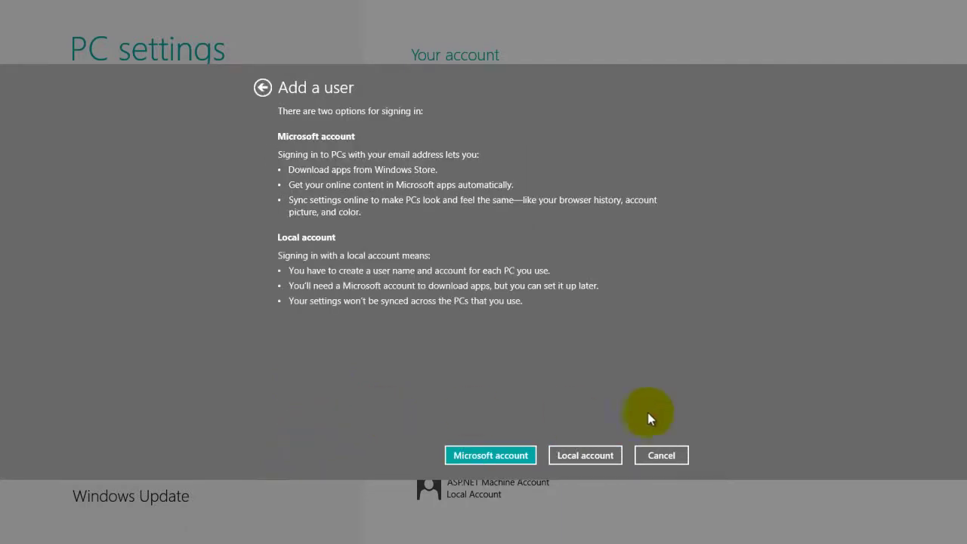
{"action": "left_click", "coordinate": [604, 455]}
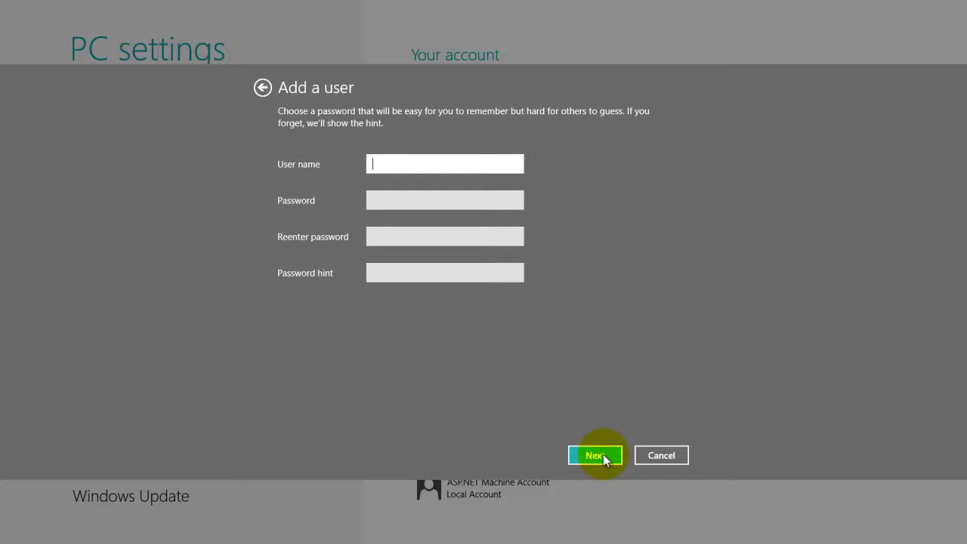
{"action": "type", "text": "Bizhub"}
{"action": "key", "text": "Tab"}
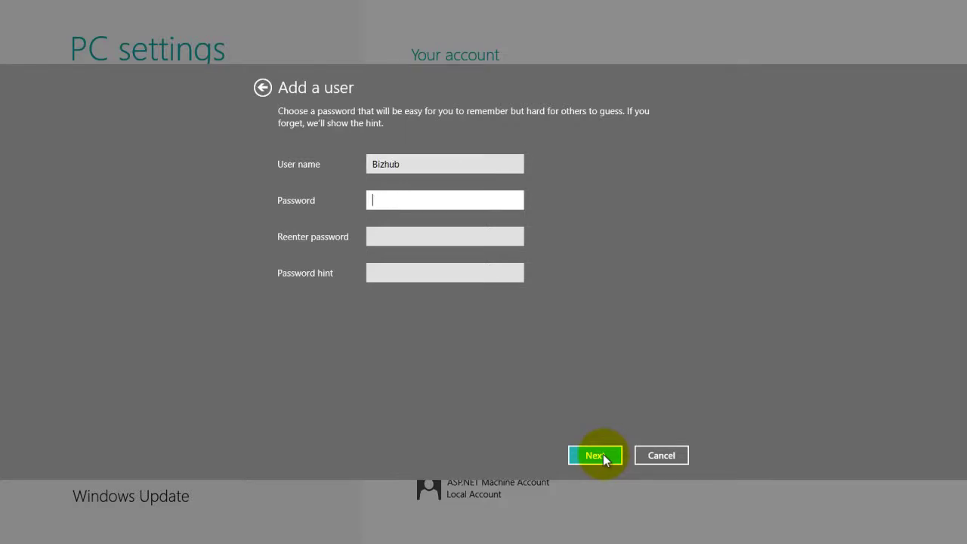
{"action": "type", "text": "aaaaaaaaaa"}
{"action": "key", "text": "Tab"}
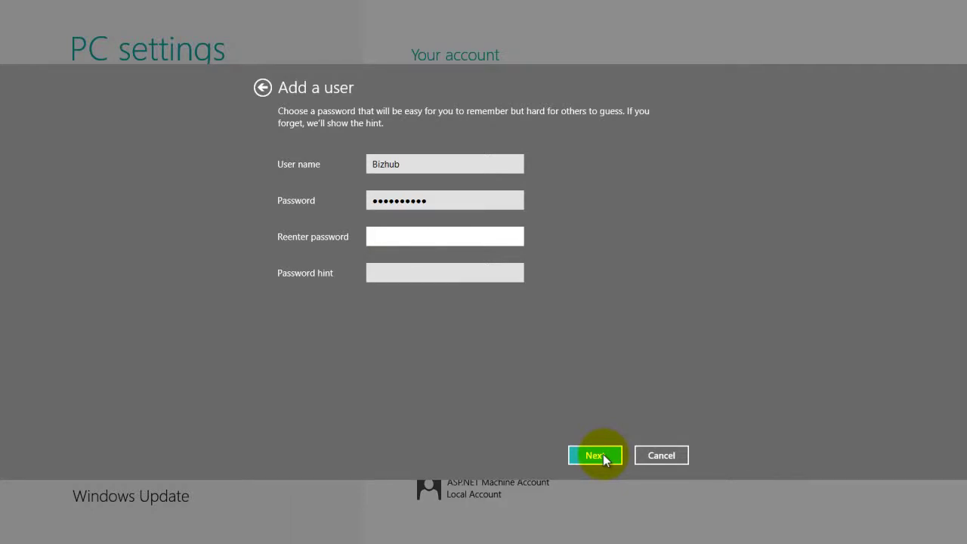
{"action": "type", "text": "aaaaaaaaaa"}
{"action": "key", "text": "Tab"}
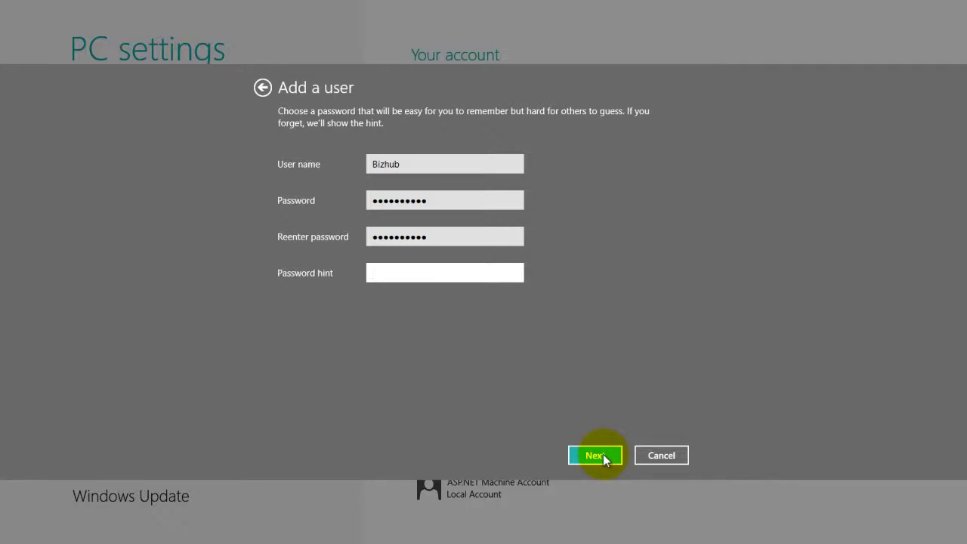
{"action": "type", "text": "hightech"}
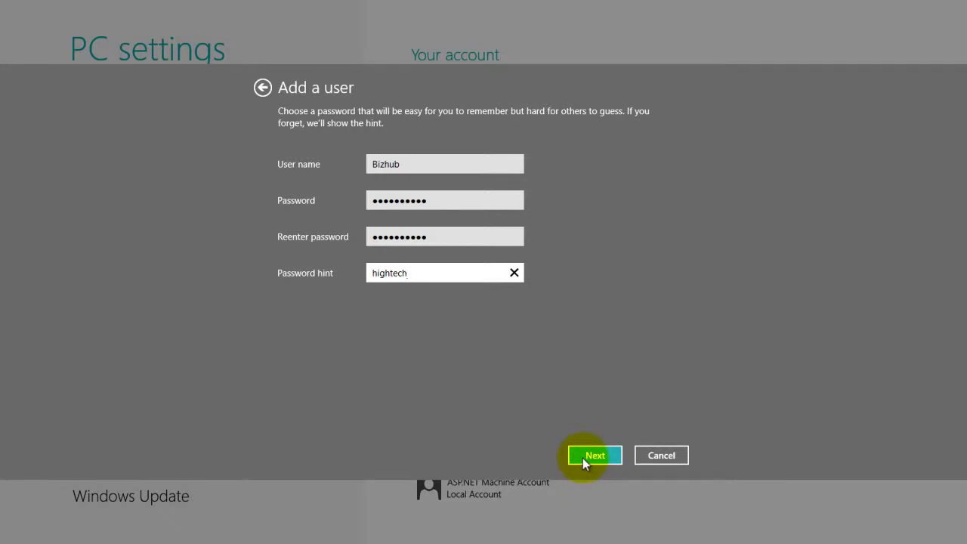
Finish creating the Bizhub local account, then return to the desktop from the Start screen
{"action": "left_click", "coordinate": [582, 456]}
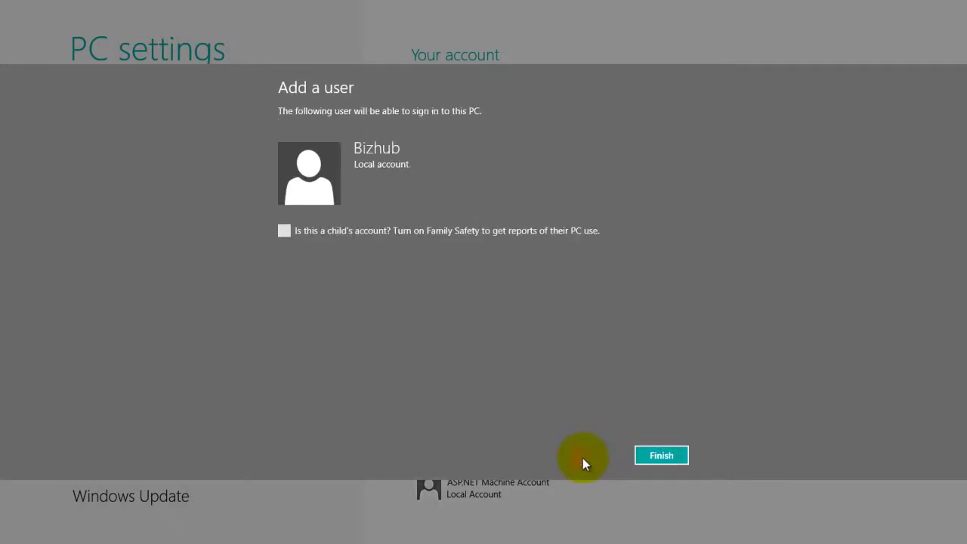
{"action": "left_click", "coordinate": [661, 455]}
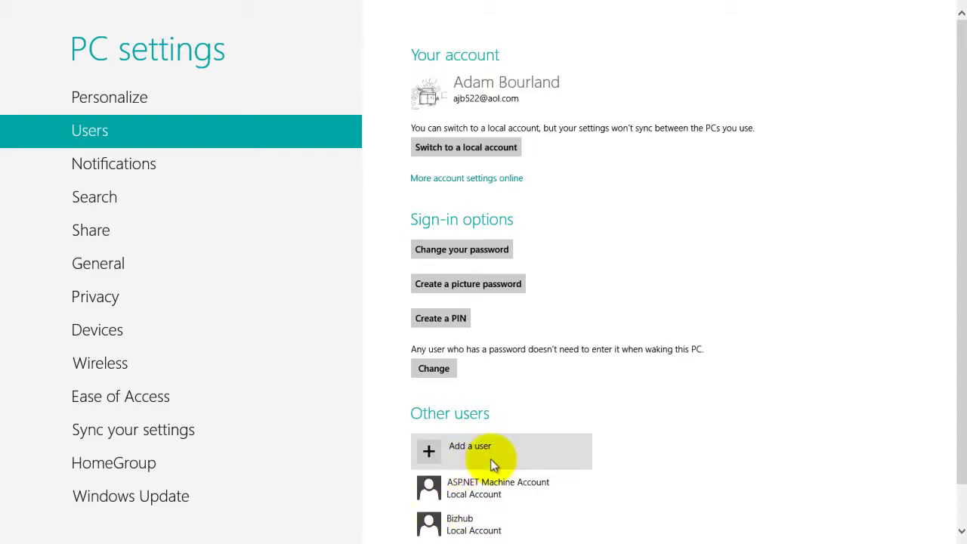
{"action": "key", "text": "super"}
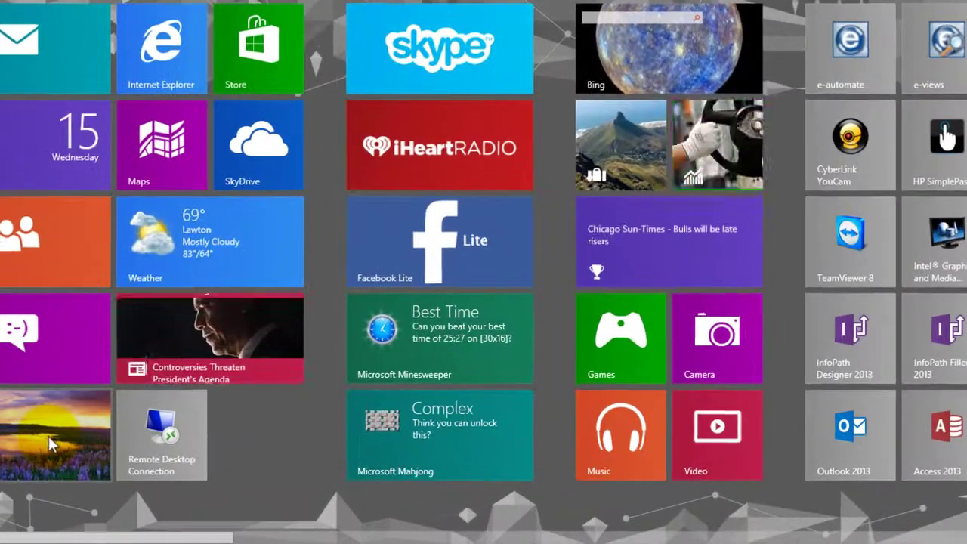
{"action": "left_click", "coordinate": [125, 462]}
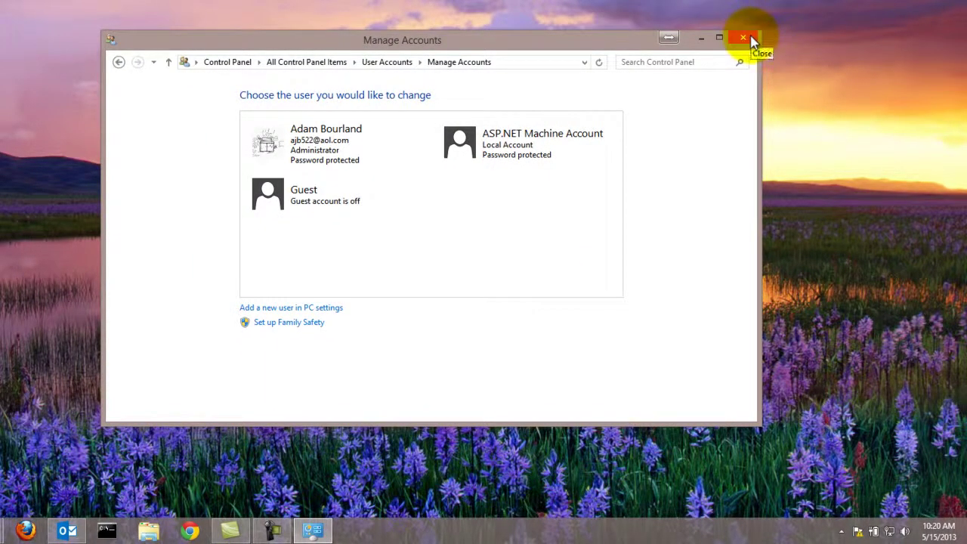
Close the Manage Accounts window
{"action": "left_click", "coordinate": [743, 38]}
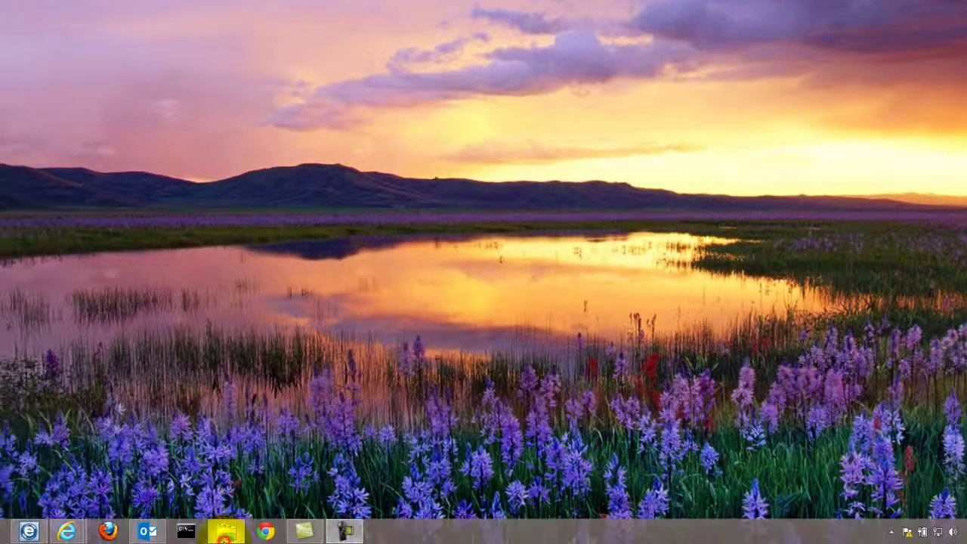
Open Local Disk (C:) in File Explorer and create a new folder named Myscans
{"action": "left_click", "coordinate": [192, 540]}
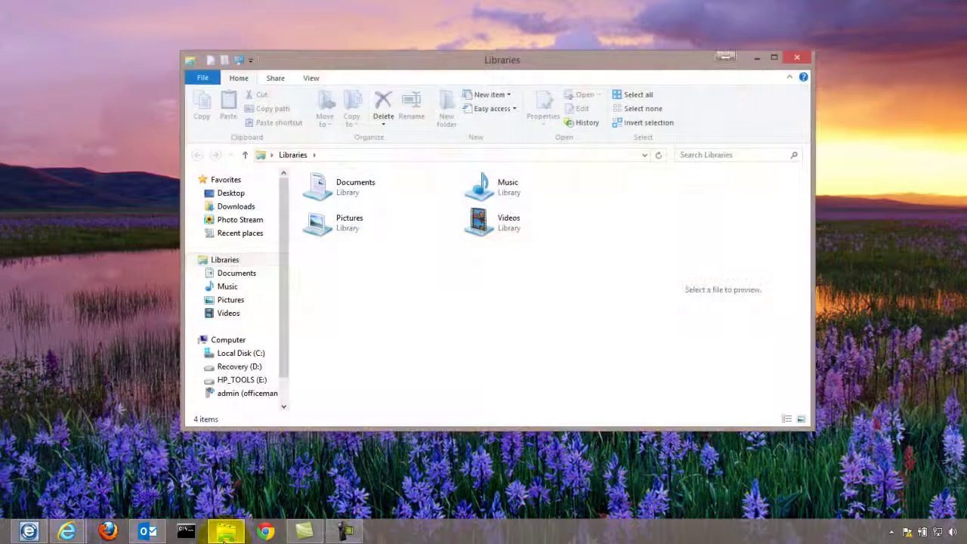
{"action": "left_click", "coordinate": [230, 343]}
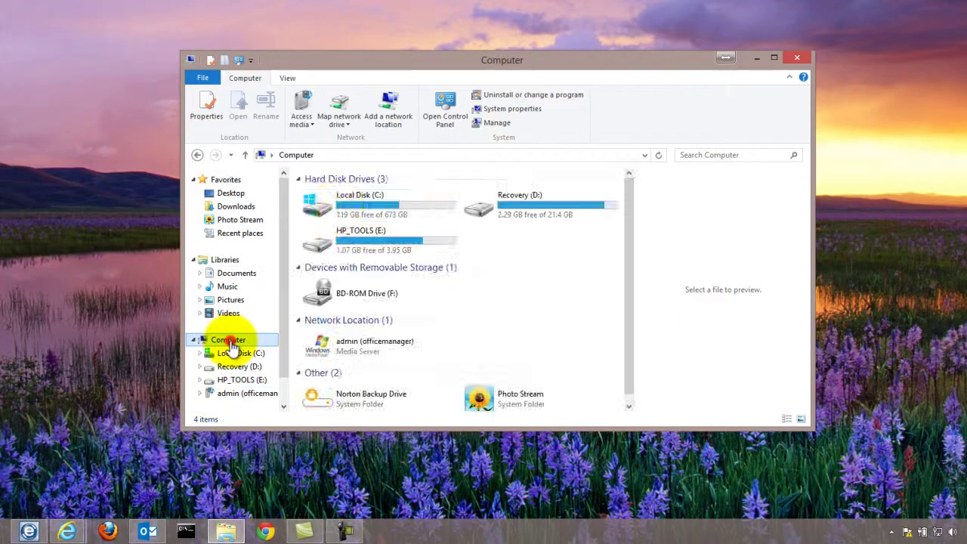
{"action": "left_click", "coordinate": [372, 215]}
{"action": "double_click", "coordinate": [372, 216]}
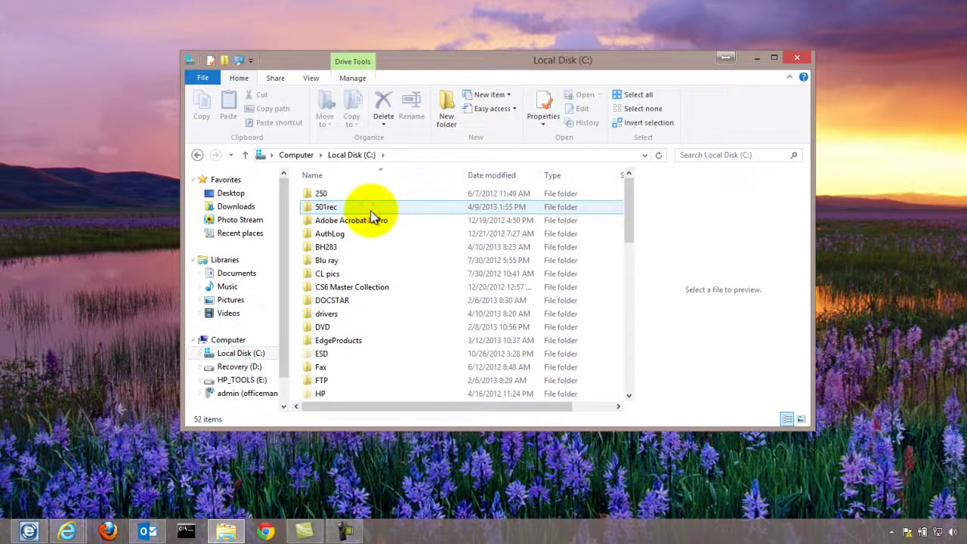
{"action": "left_click", "coordinate": [447, 113]}
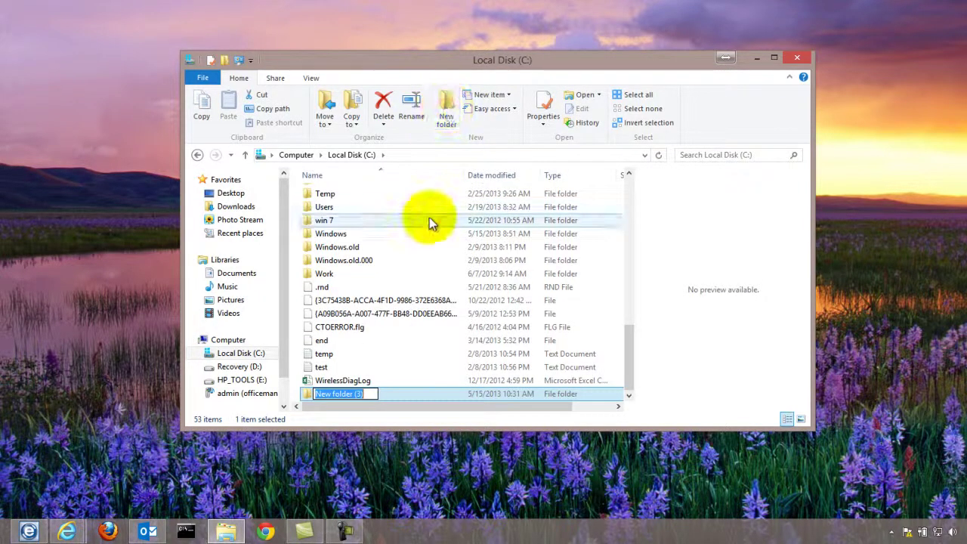
{"action": "type", "text": "My"}
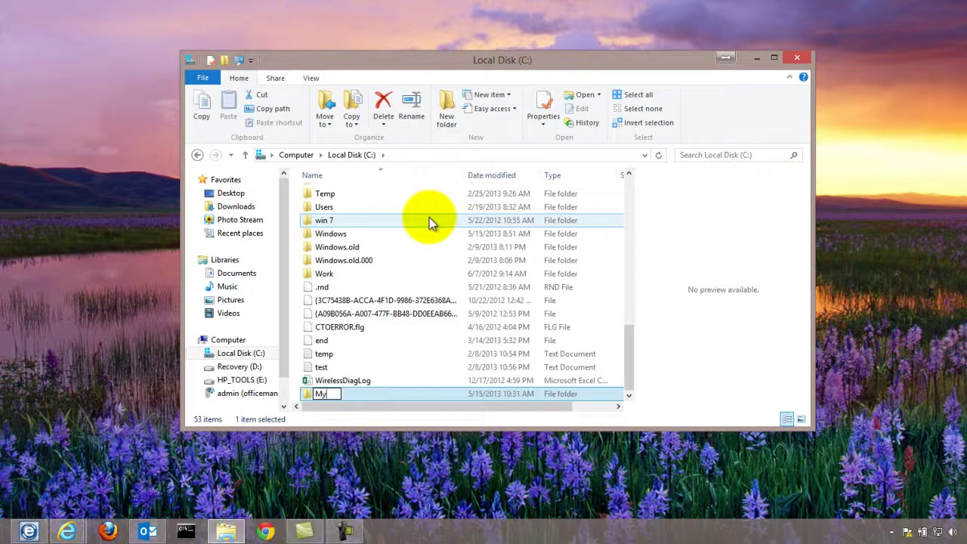
{"action": "type", "text": "scans"}
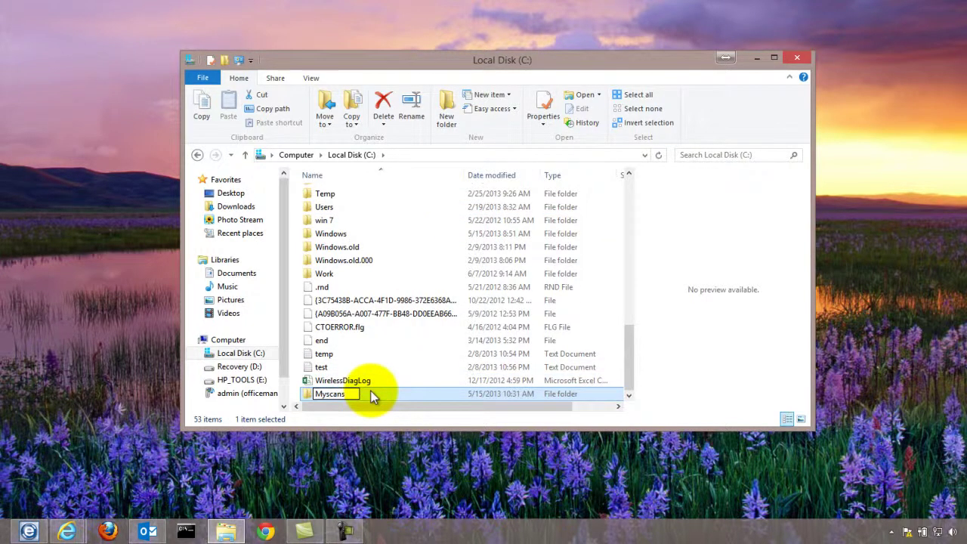
{"action": "left_click", "coordinate": [363, 383]}
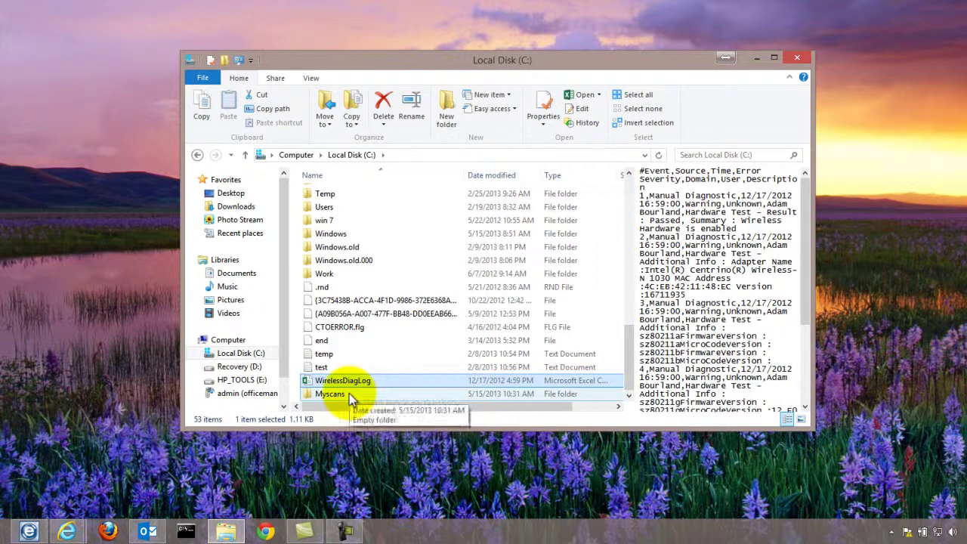
Share the Myscans folder with the Bizhub account
{"action": "right_click", "coordinate": [349, 393]}
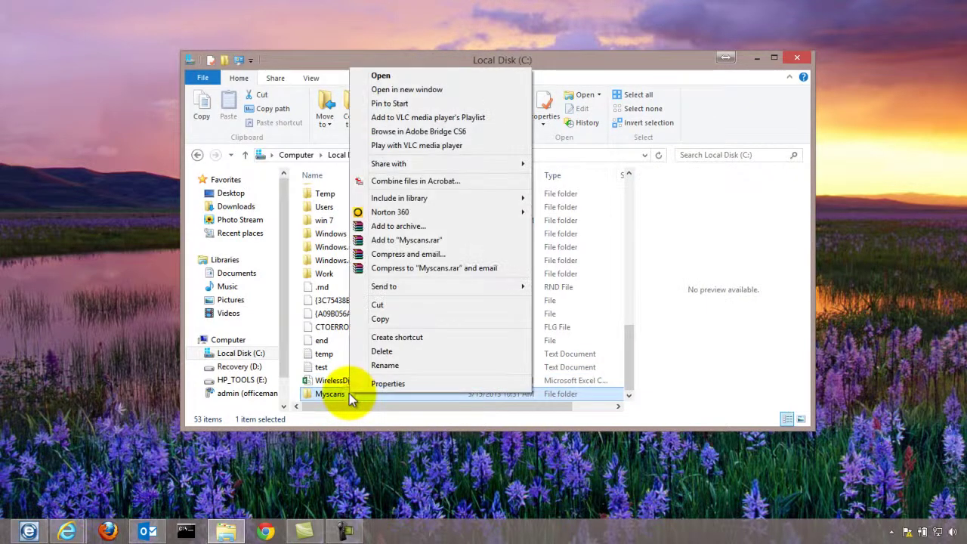
{"action": "mouse_move", "coordinate": [446, 163]}
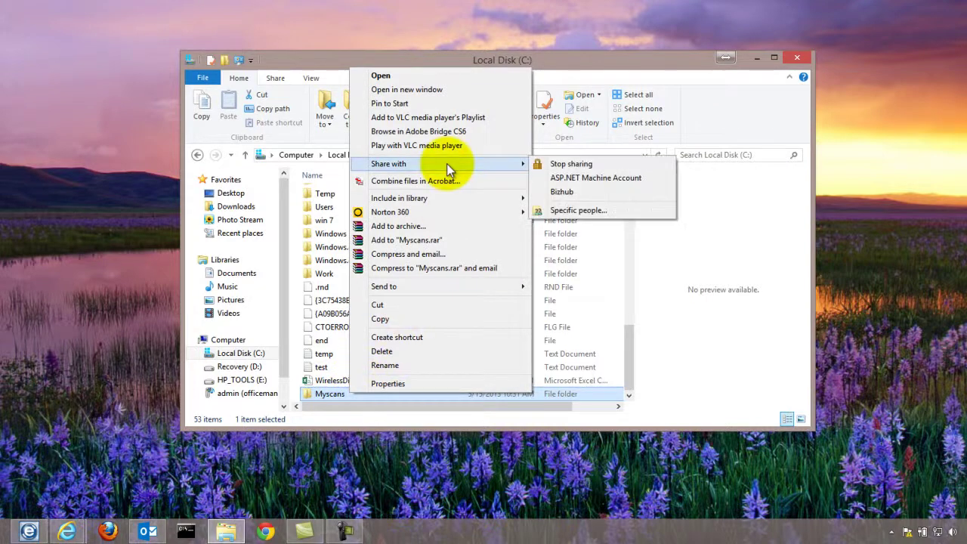
{"action": "left_click", "coordinate": [549, 194]}
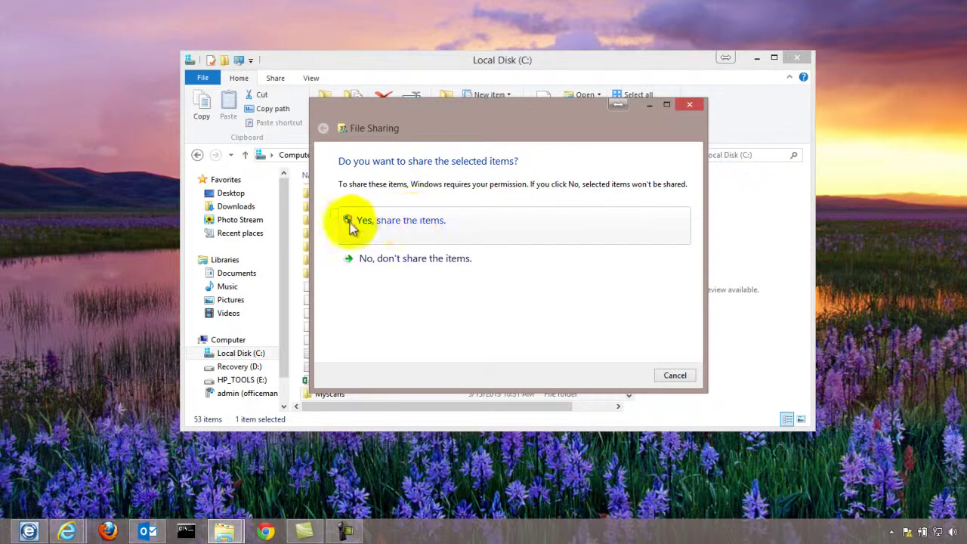
{"action": "left_click", "coordinate": [382, 231]}
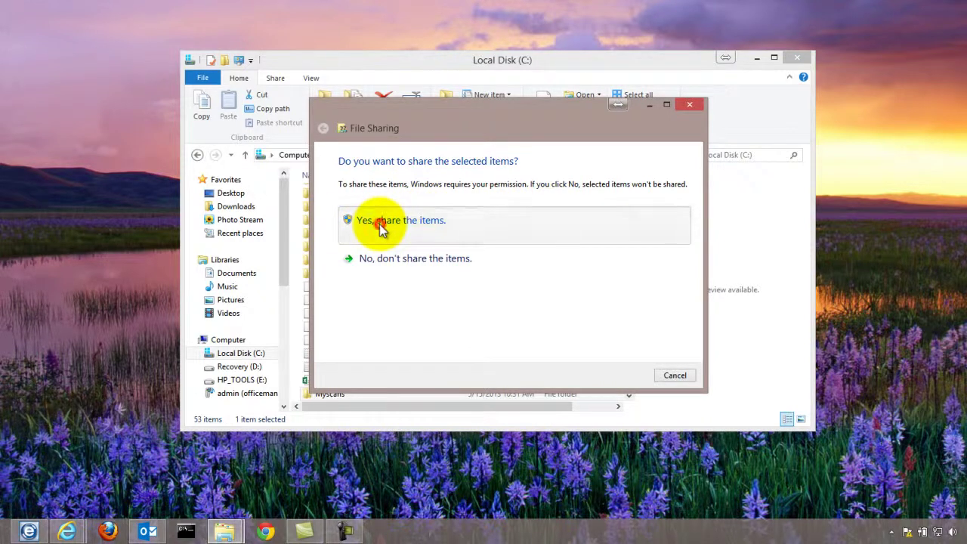
Add bizhub to Myscans' Advanced Sharing permissions with Full Control and save
{"action": "right_click", "coordinate": [339, 394]}
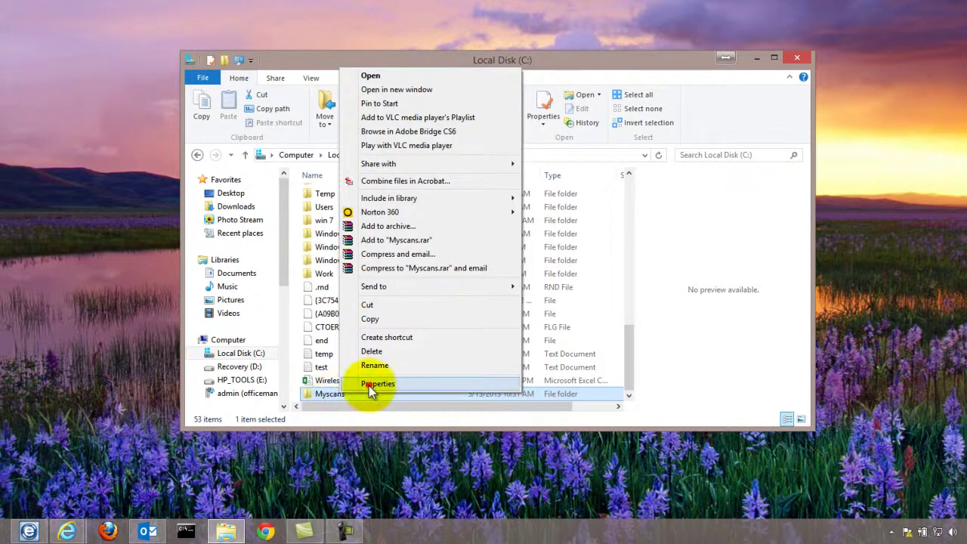
{"action": "left_click", "coordinate": [368, 385]}
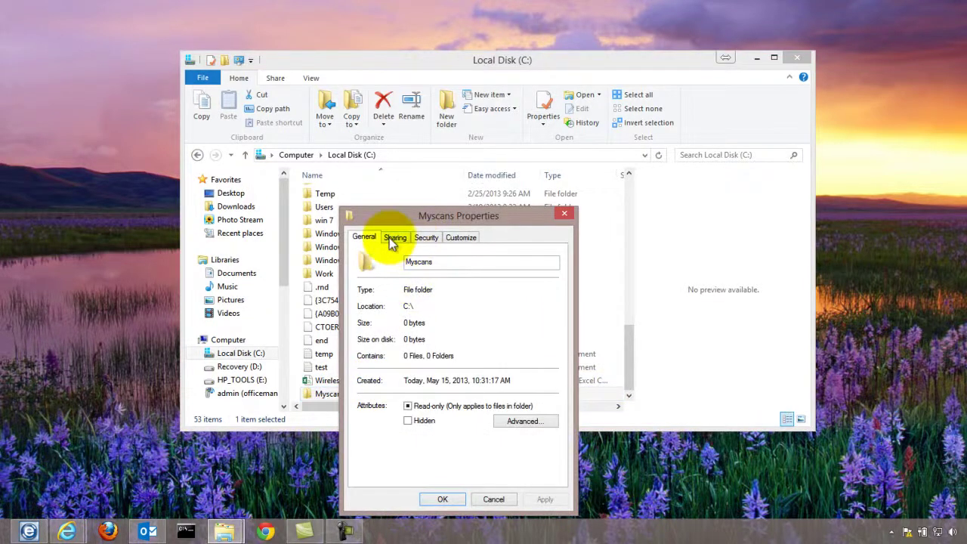
{"action": "left_click", "coordinate": [389, 238]}
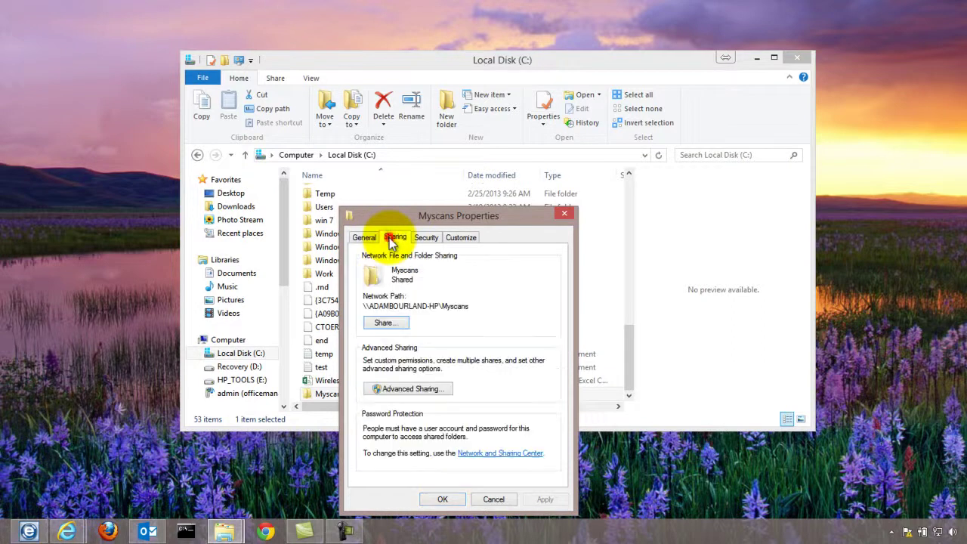
{"action": "left_click", "coordinate": [392, 390]}
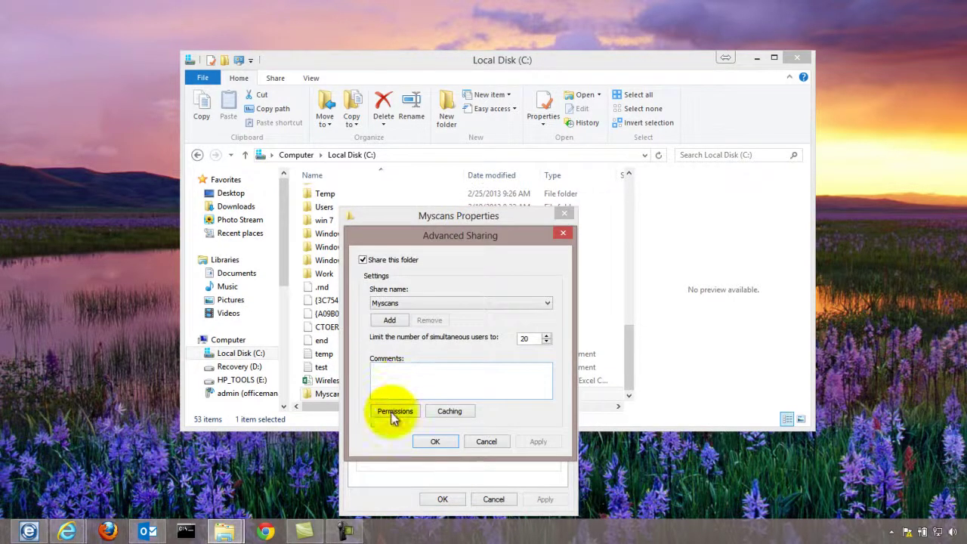
{"action": "left_click", "coordinate": [392, 412]}
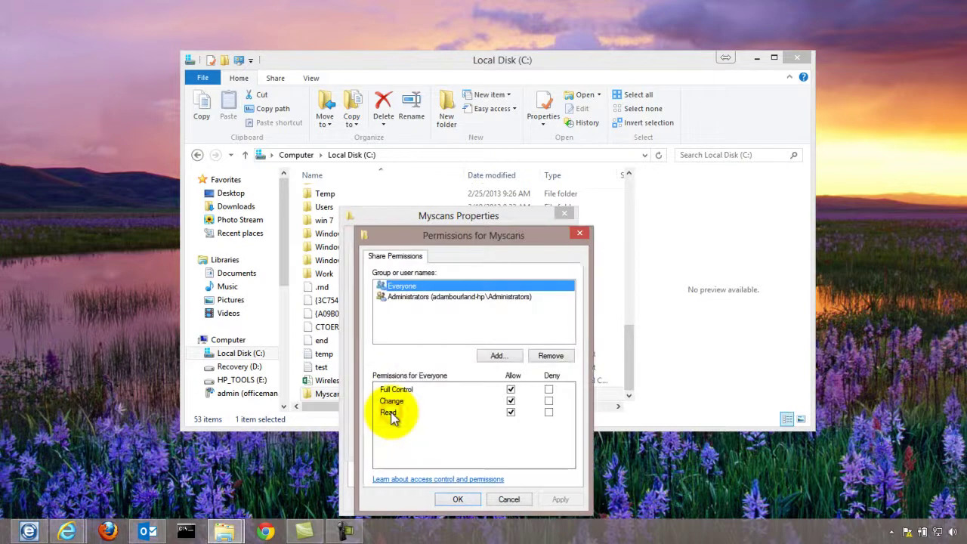
{"action": "left_click", "coordinate": [497, 357]}
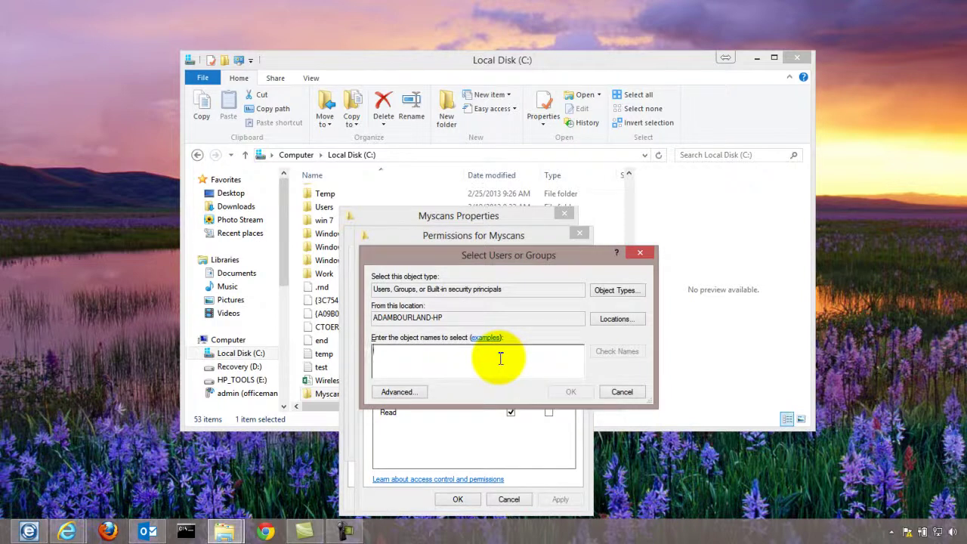
{"action": "type", "text": "bizhub"}
{"action": "left_click", "coordinate": [612, 351]}
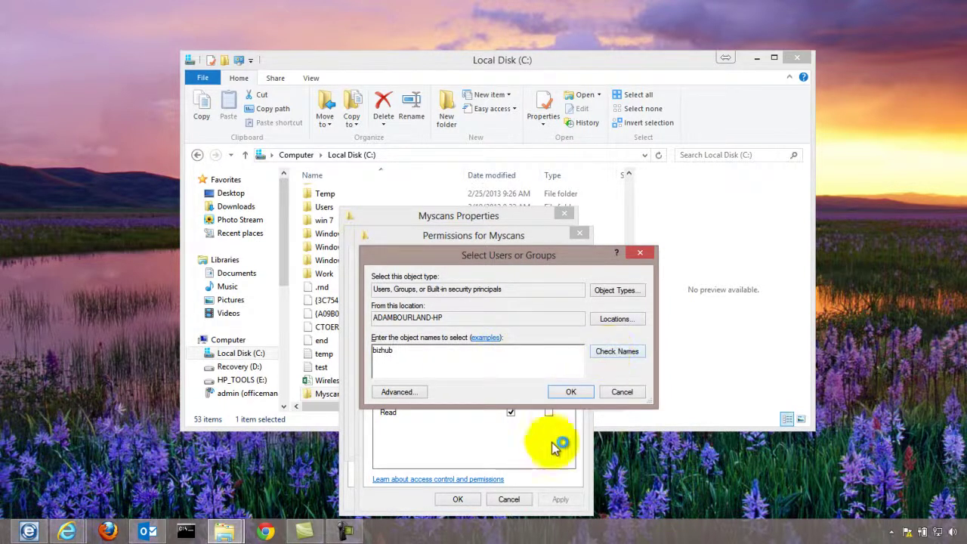
{"action": "left_click", "coordinate": [570, 391]}
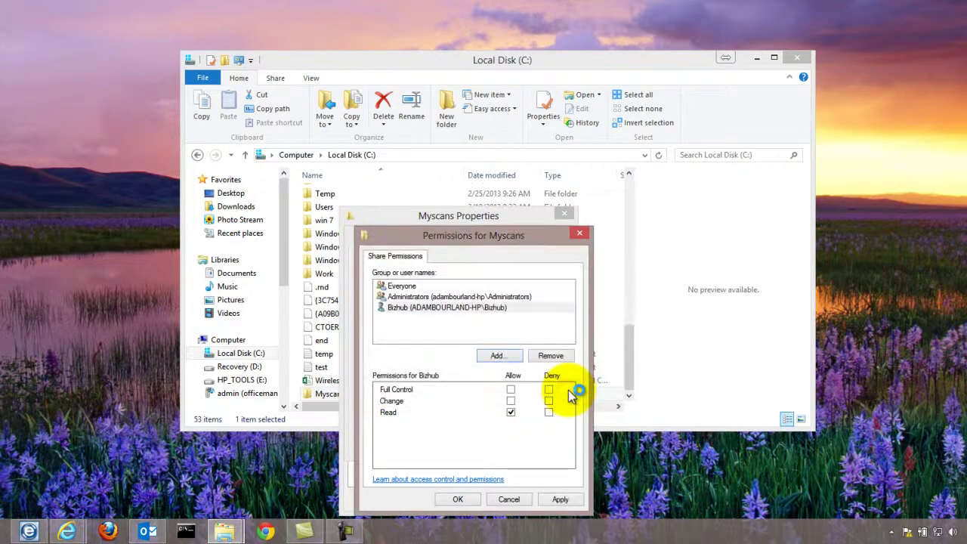
{"action": "left_click", "coordinate": [511, 390]}
{"action": "left_click", "coordinate": [461, 499]}
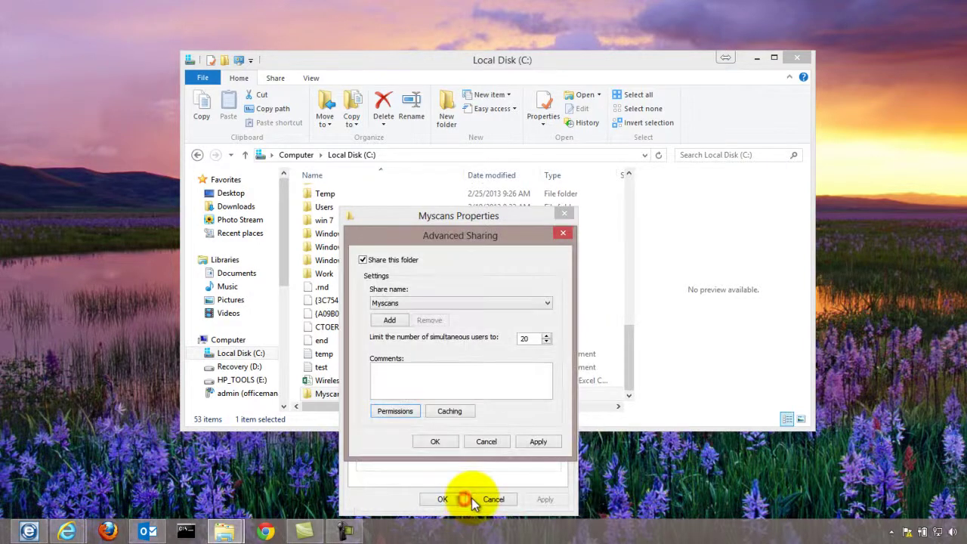
{"action": "left_click", "coordinate": [437, 442]}
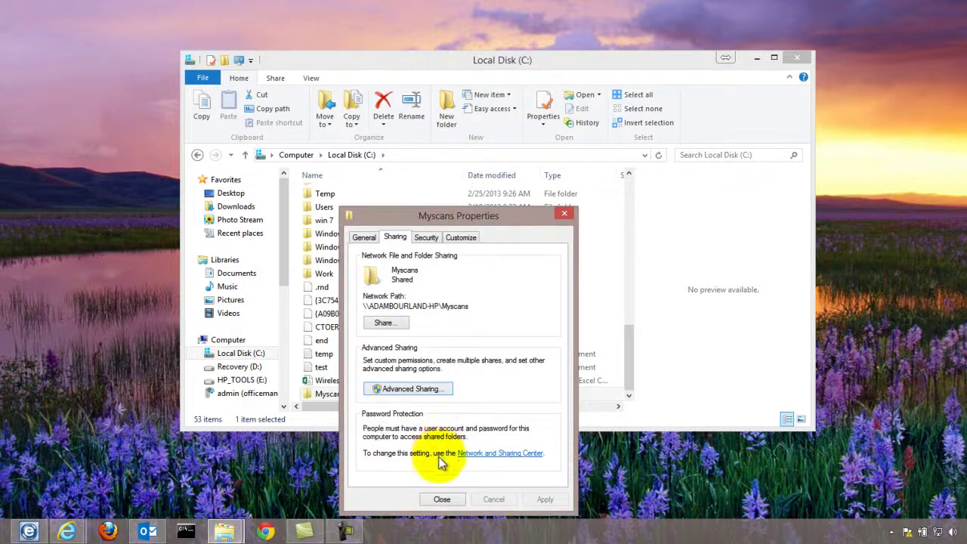
{"action": "left_click", "coordinate": [446, 502]}
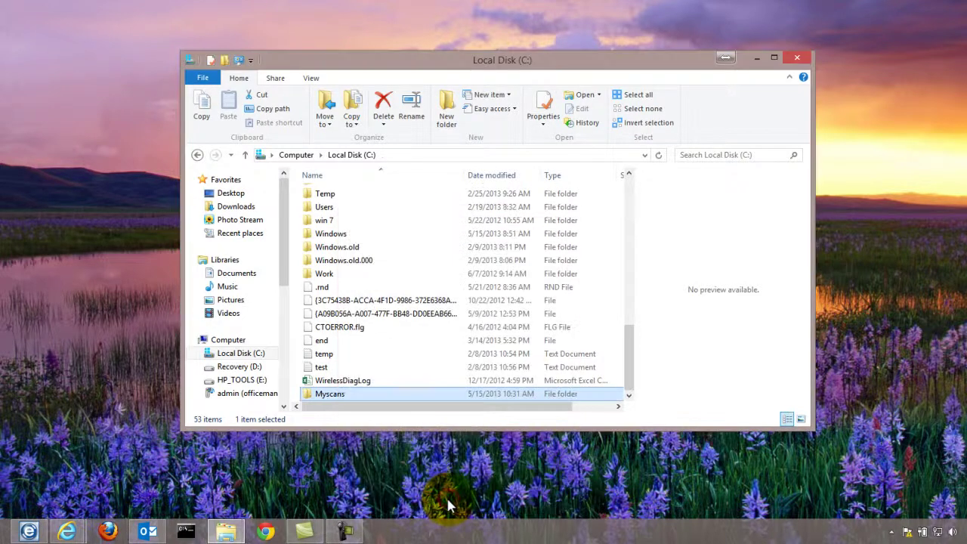
Change Bizhub's sharing permission on Myscans to Read/Write and apply the share
{"action": "right_click", "coordinate": [330, 394]}
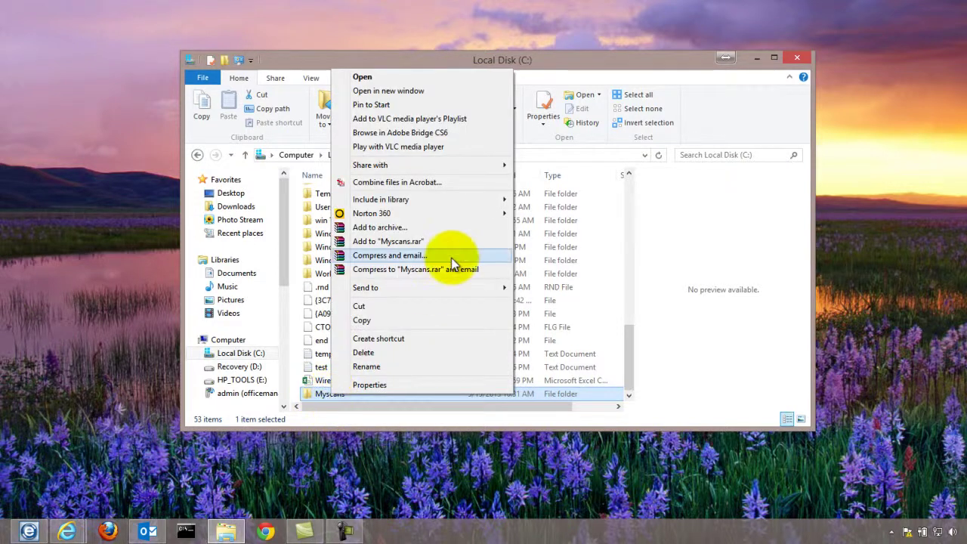
{"action": "mouse_move", "coordinate": [440, 168]}
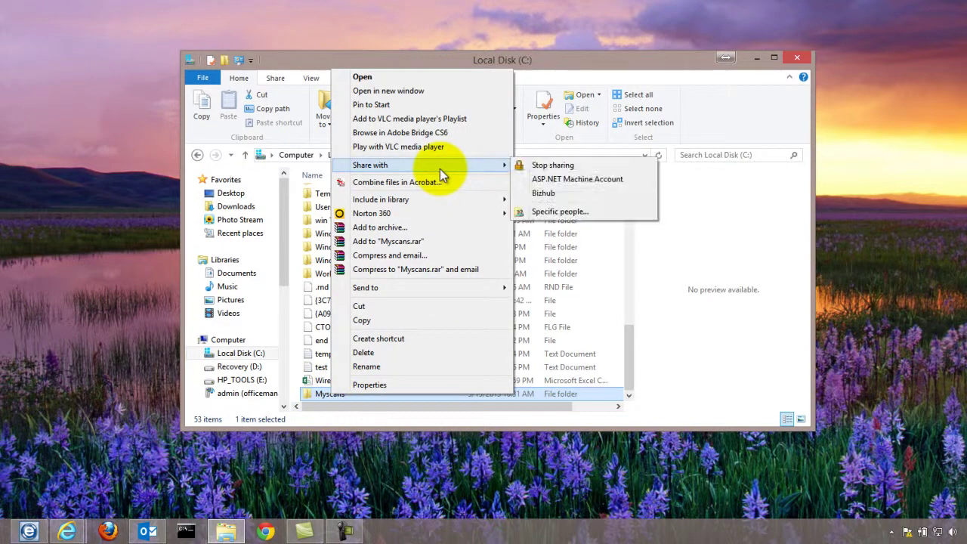
{"action": "left_click", "coordinate": [572, 212]}
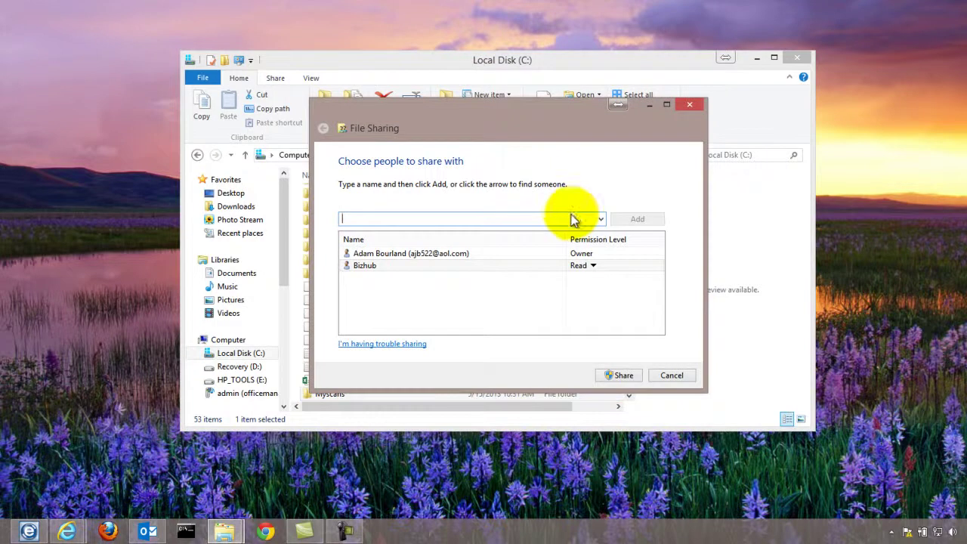
{"action": "left_click", "coordinate": [587, 268]}
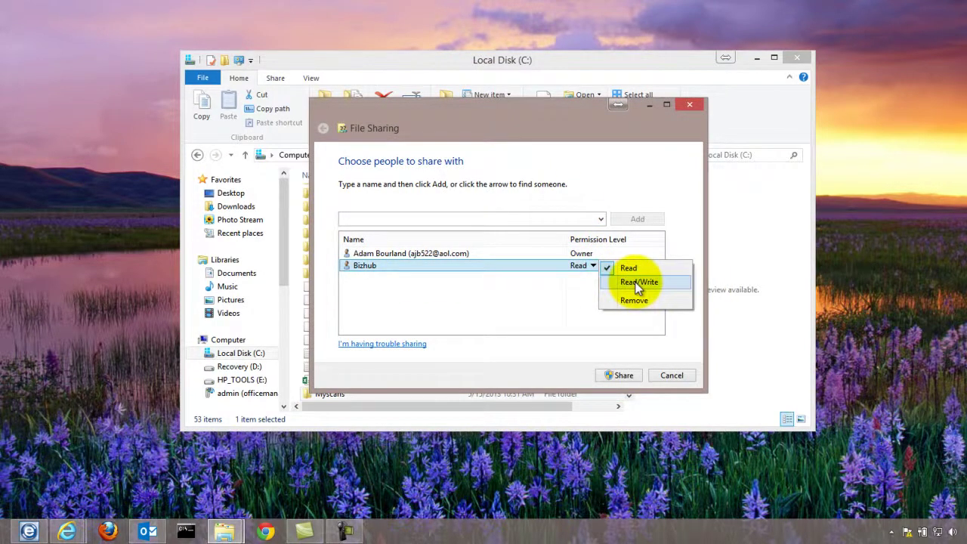
{"action": "left_click", "coordinate": [637, 282]}
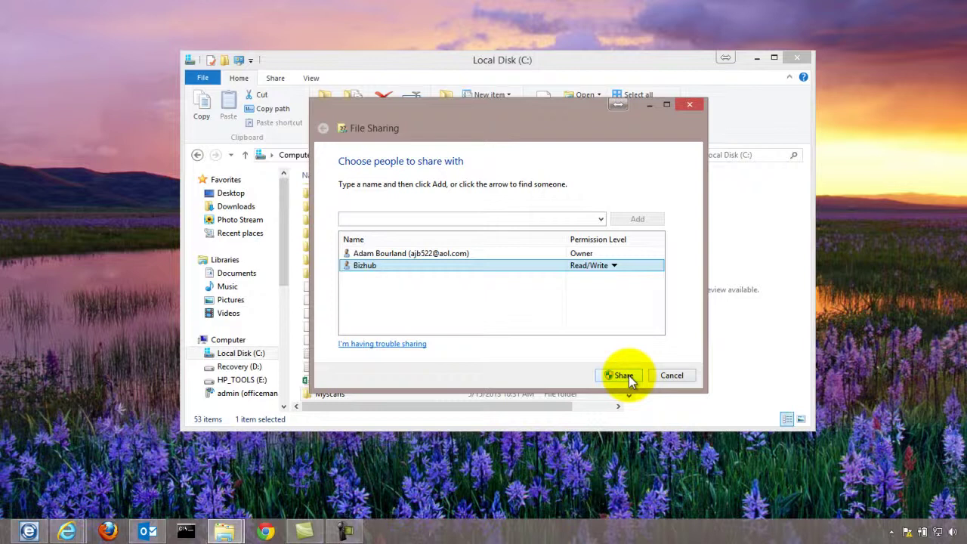
{"action": "left_click", "coordinate": [627, 375]}
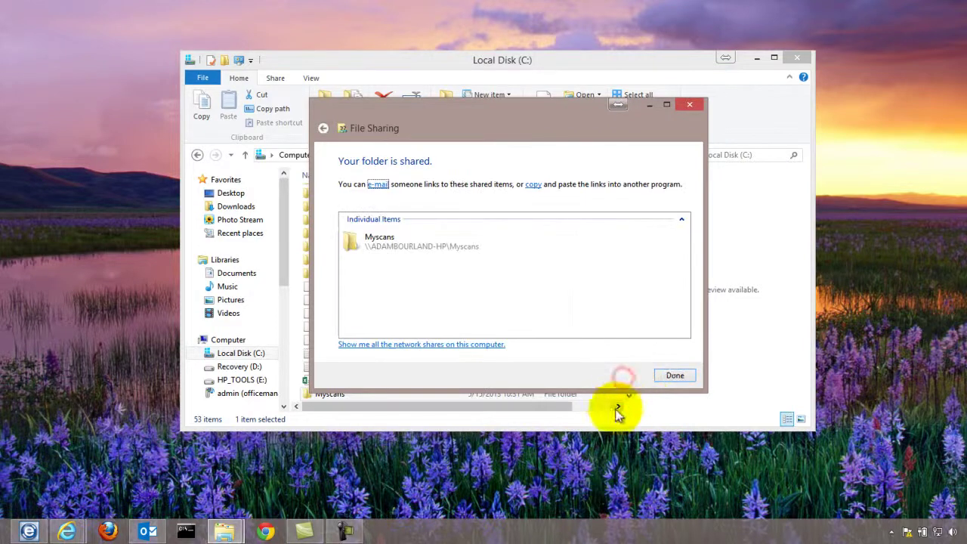
{"action": "left_click", "coordinate": [678, 378]}
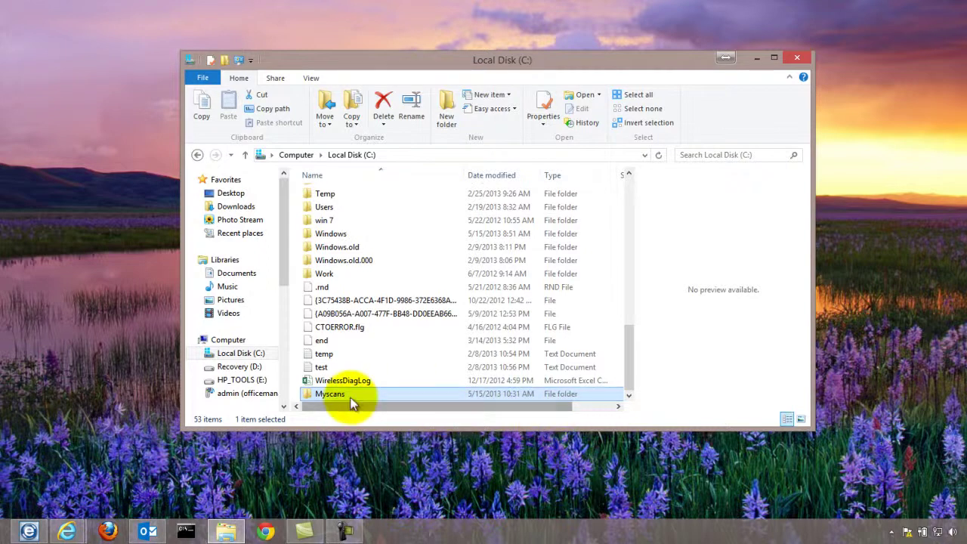
Send a Myscans shortcut to the desktop and close the Local Disk (C:) window
{"action": "mouse_move", "coordinate": [346, 395]}
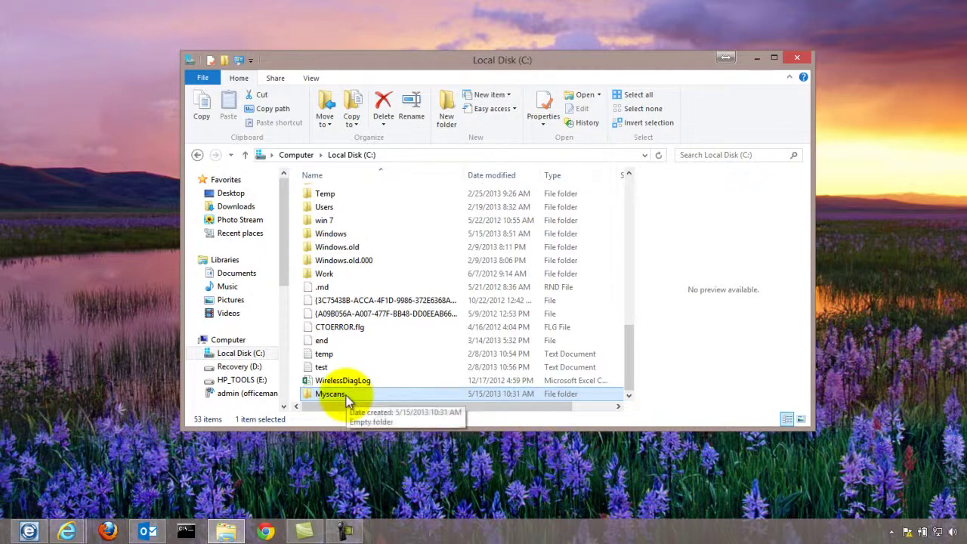
{"action": "right_click", "coordinate": [346, 395]}
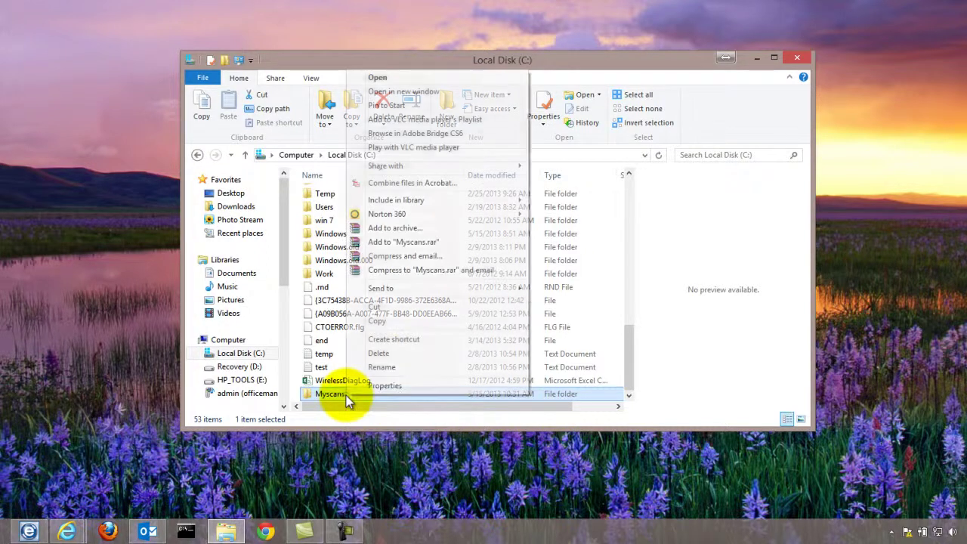
{"action": "mouse_move", "coordinate": [439, 287]}
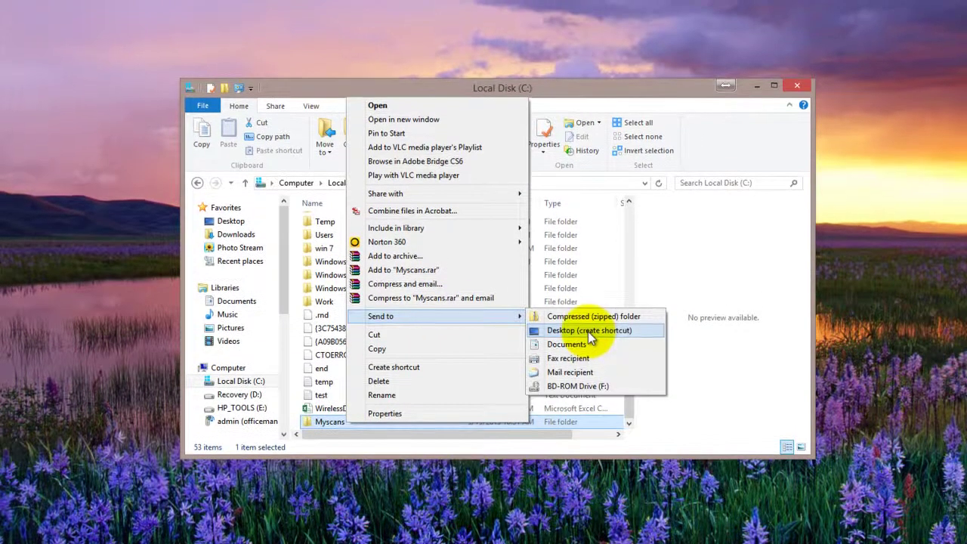
{"action": "left_click", "coordinate": [589, 302]}
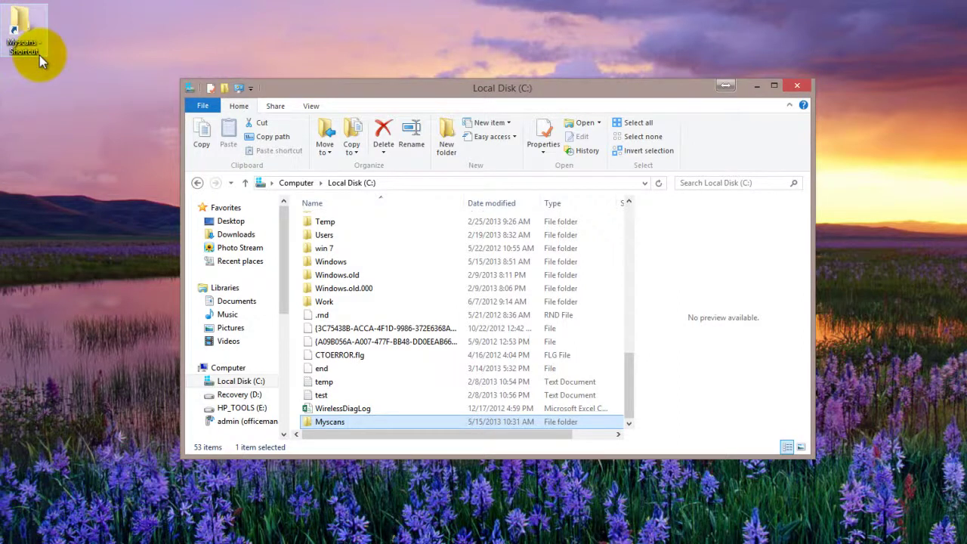
{"action": "left_click", "coordinate": [802, 89]}
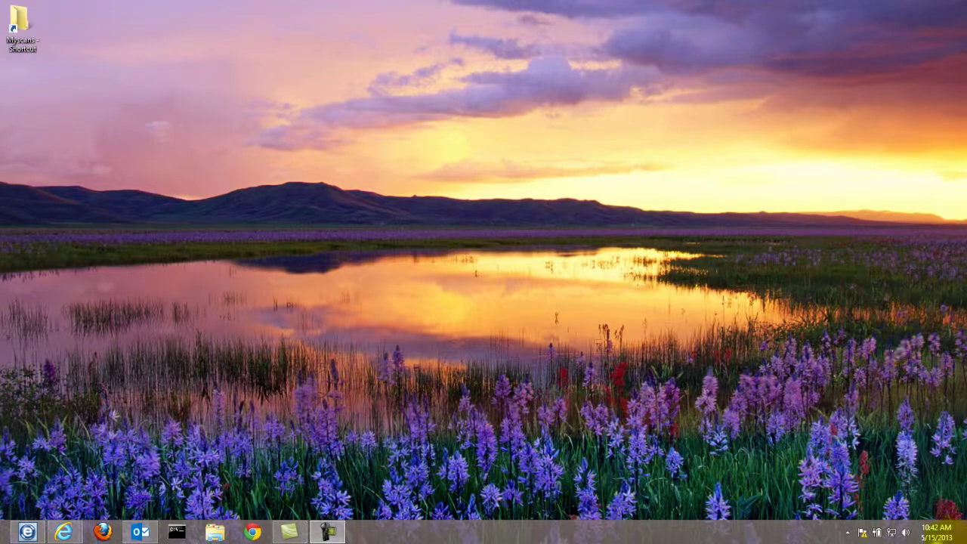
Search for 'cmd' from the Search charm and launch Command Prompt
{"action": "mouse_move", "coordinate": [966, 543]}
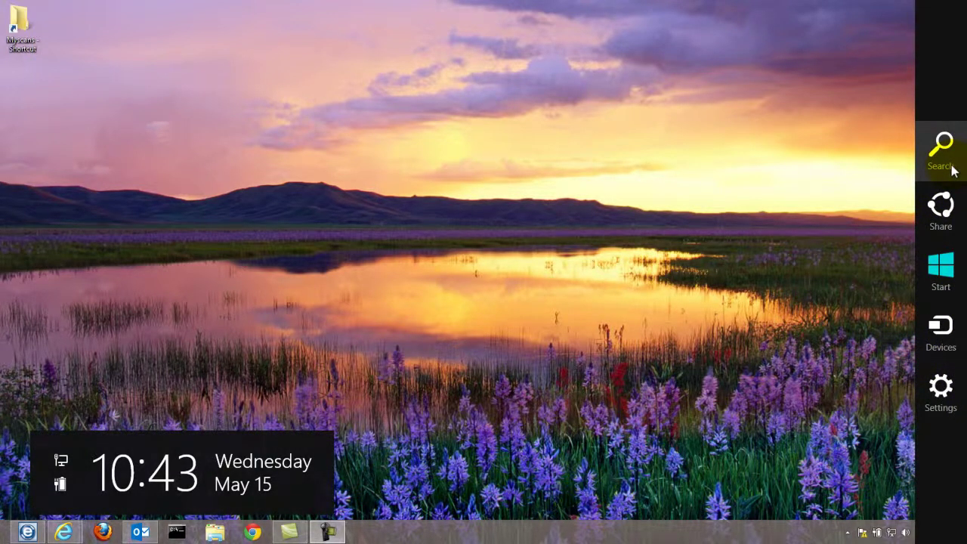
{"action": "left_click", "coordinate": [948, 162]}
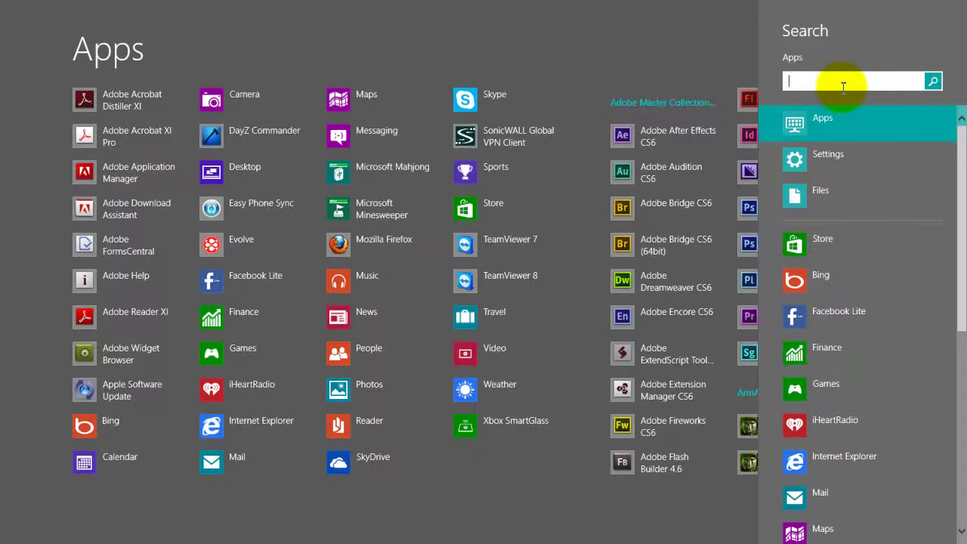
{"action": "type", "text": "cmd"}
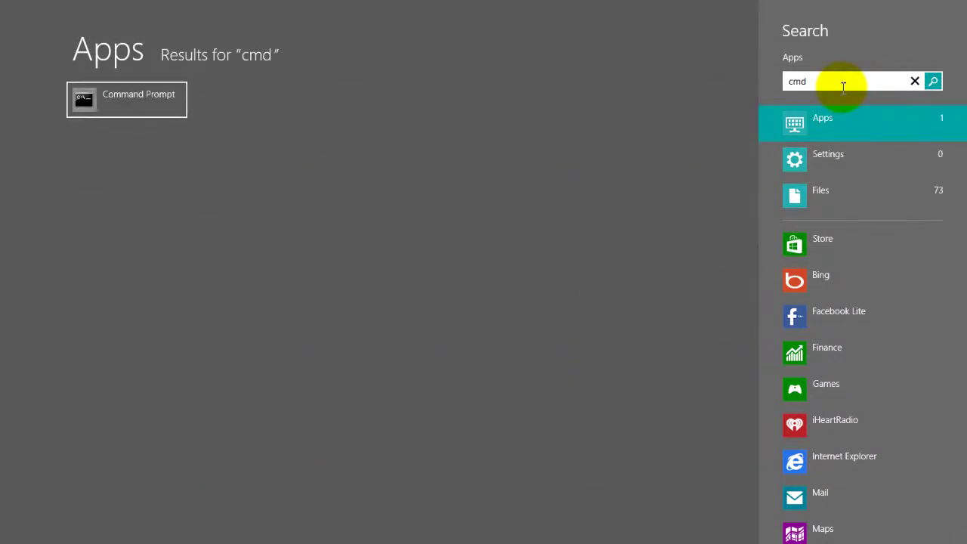
{"action": "left_click", "coordinate": [193, 118]}
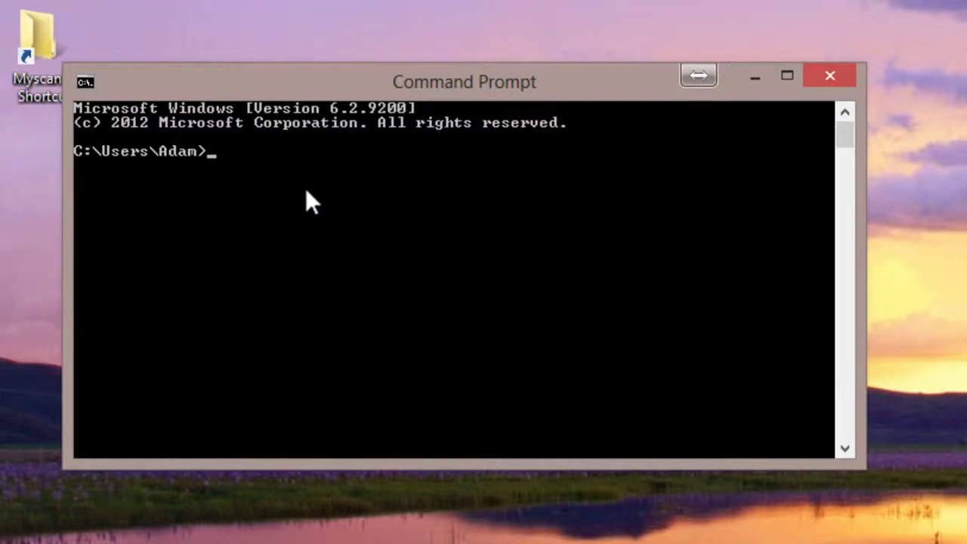
Run ipconfig /all and scroll back through each adapter's full configuration details
{"action": "type", "text": "ipconfig /all"}
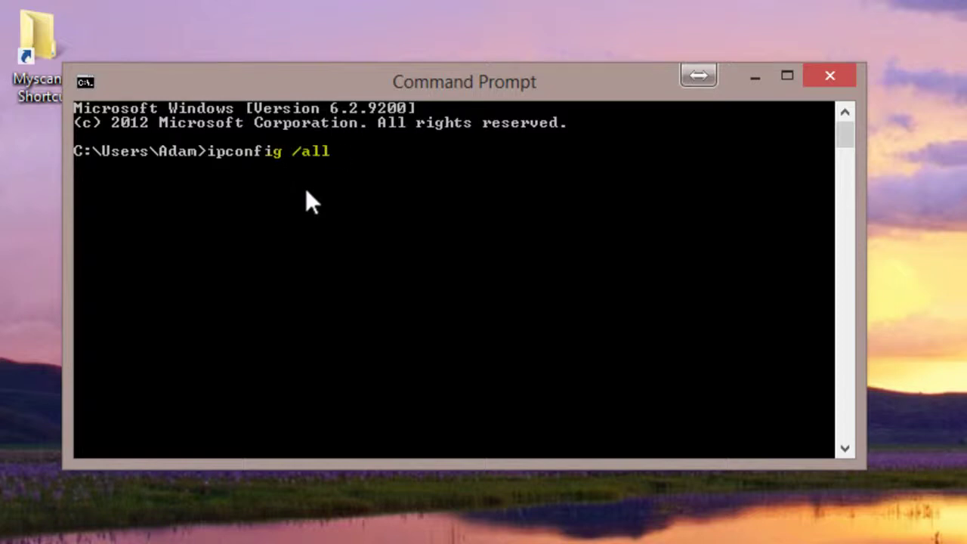
{"action": "key", "text": "Return"}
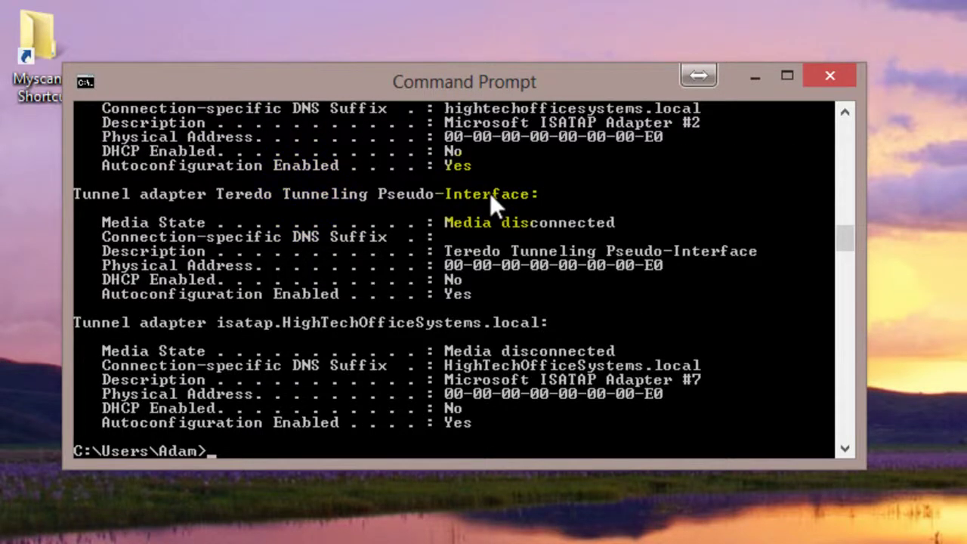
{"action": "scroll", "coordinate": [670, 338], "scroll_direction": "up", "scroll_amount": 1}
{"action": "scroll", "coordinate": [670, 334], "scroll_direction": "up", "scroll_amount": 1}
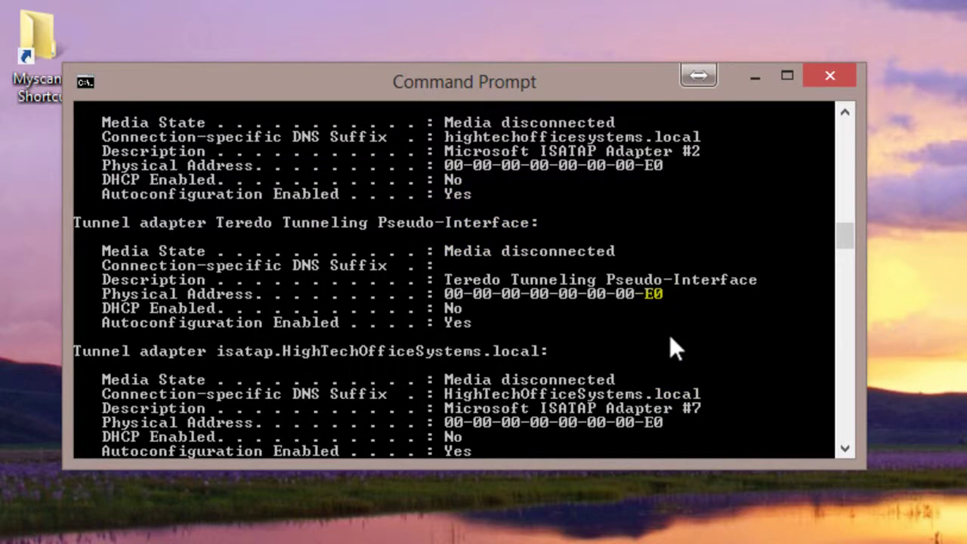
{"action": "scroll", "coordinate": [665, 342], "scroll_direction": "up", "scroll_amount": 4}
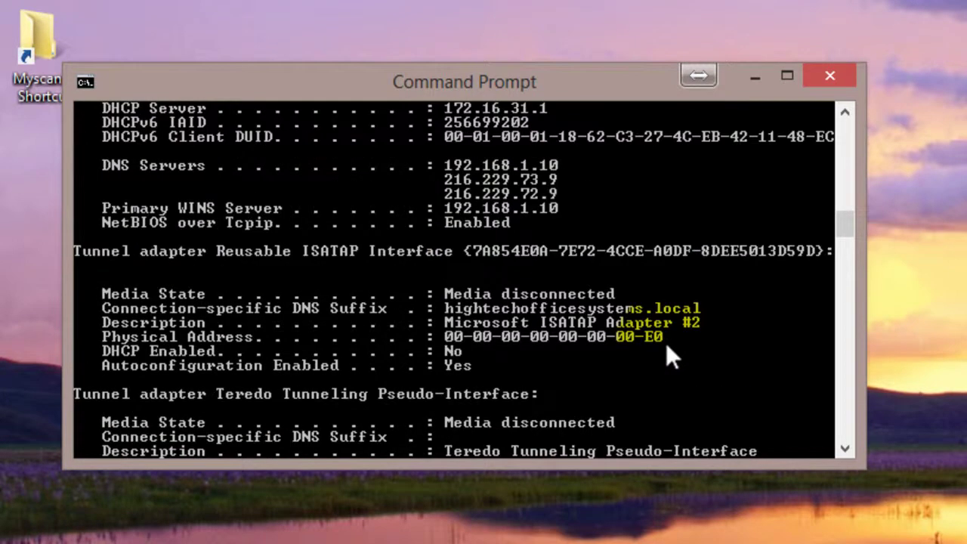
{"action": "scroll", "coordinate": [666, 342], "scroll_direction": "up", "scroll_amount": 2}
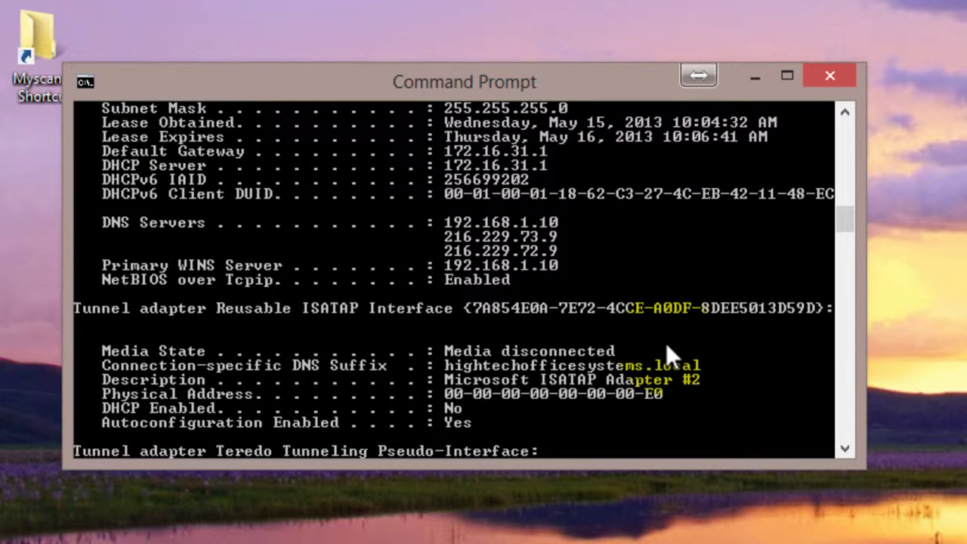
{"action": "scroll", "coordinate": [665, 342], "scroll_direction": "up", "scroll_amount": 9}
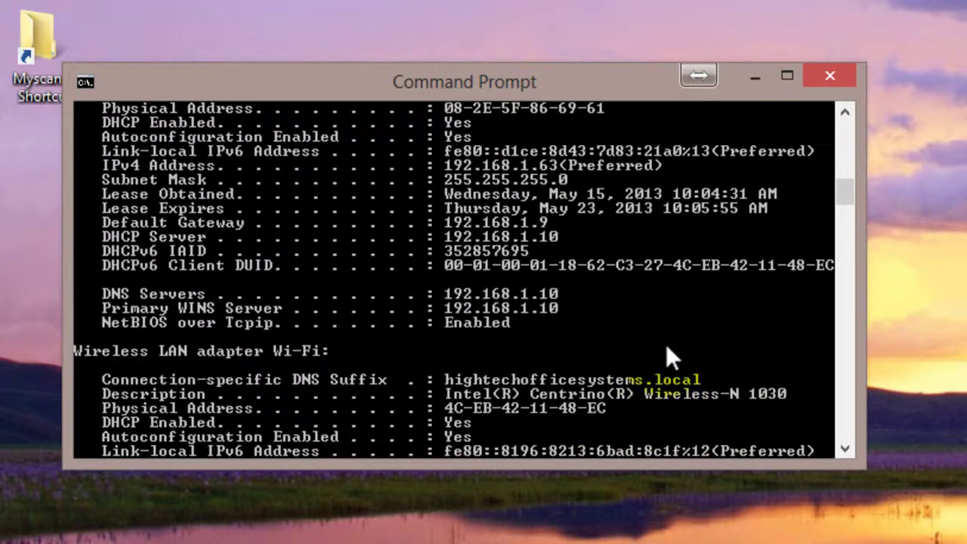
{"action": "scroll", "coordinate": [666, 344], "scroll_direction": "up", "scroll_amount": 2}
{"action": "scroll", "coordinate": [575, 378], "scroll_direction": "up", "scroll_amount": 1}
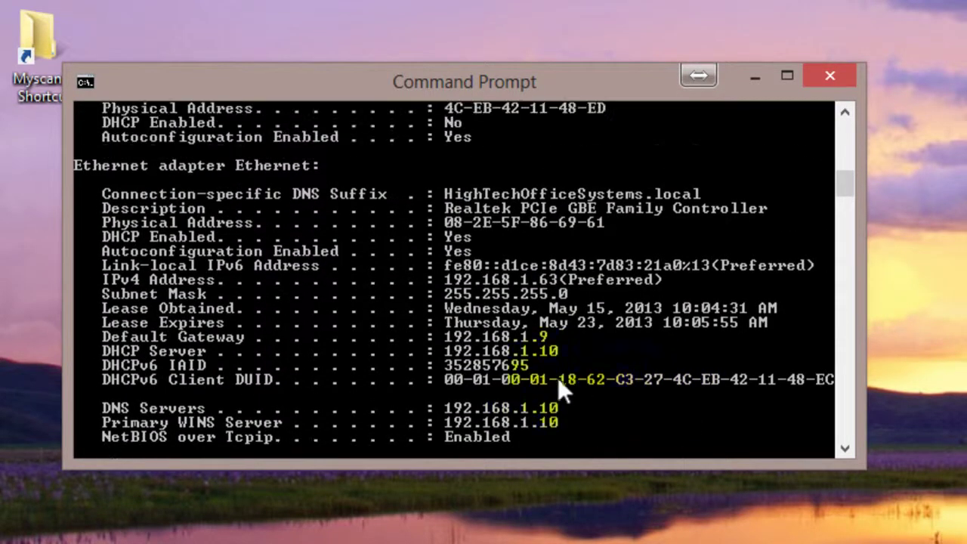
{"action": "scroll", "coordinate": [483, 259], "scroll_direction": "up", "scroll_amount": 1}
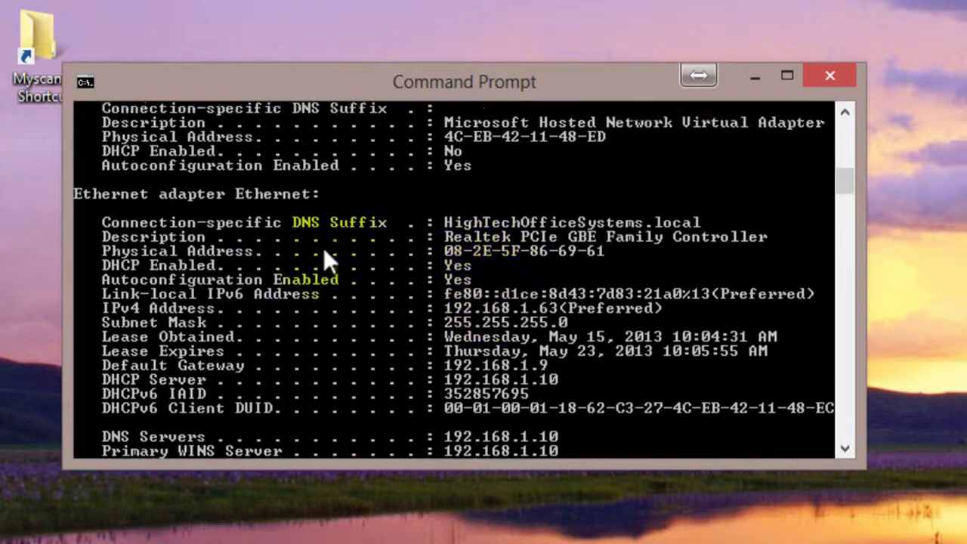
{"action": "scroll", "coordinate": [338, 260], "scroll_direction": "up", "scroll_amount": 1}
{"action": "scroll", "coordinate": [334, 257], "scroll_direction": "up", "scroll_amount": 5}
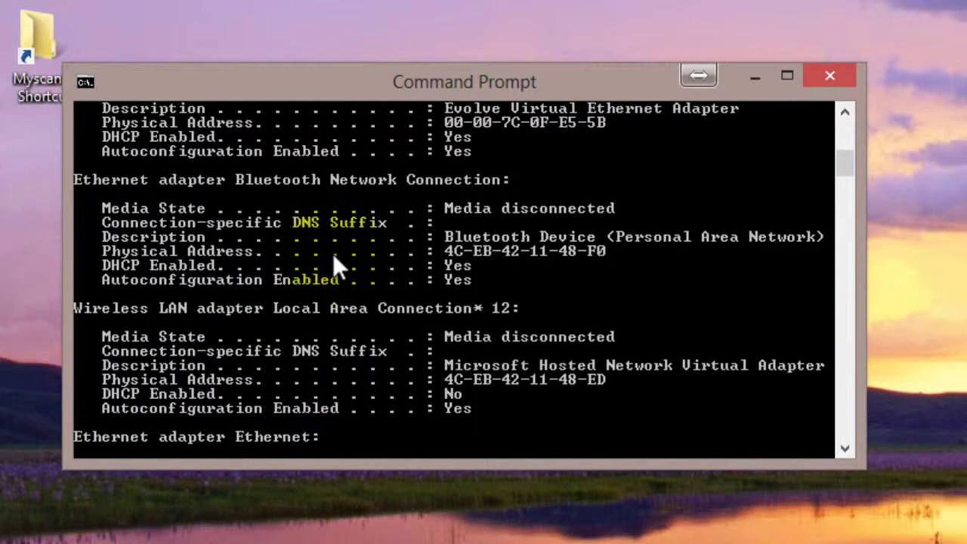
{"action": "scroll", "coordinate": [334, 255], "scroll_direction": "up", "scroll_amount": 7}
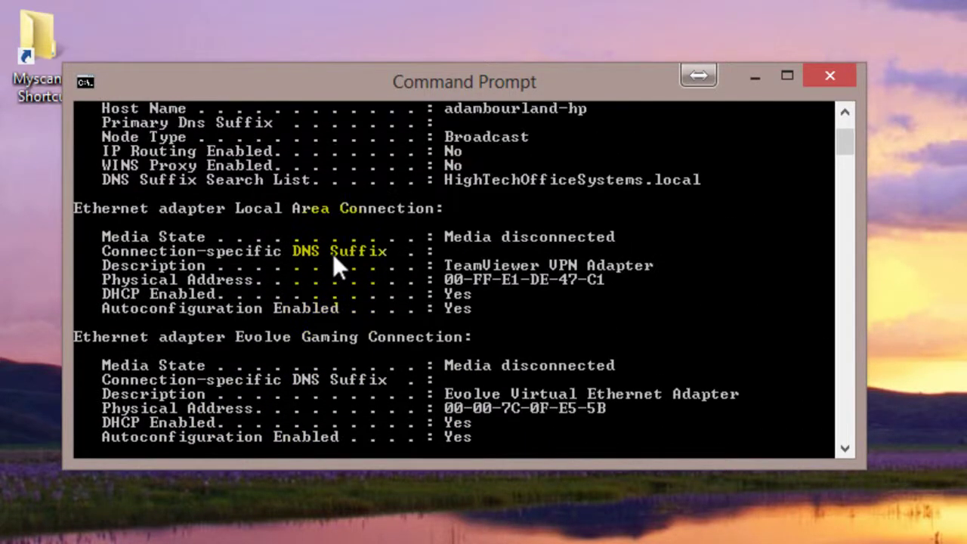
{"action": "scroll", "coordinate": [337, 266], "scroll_direction": "up", "scroll_amount": 1}
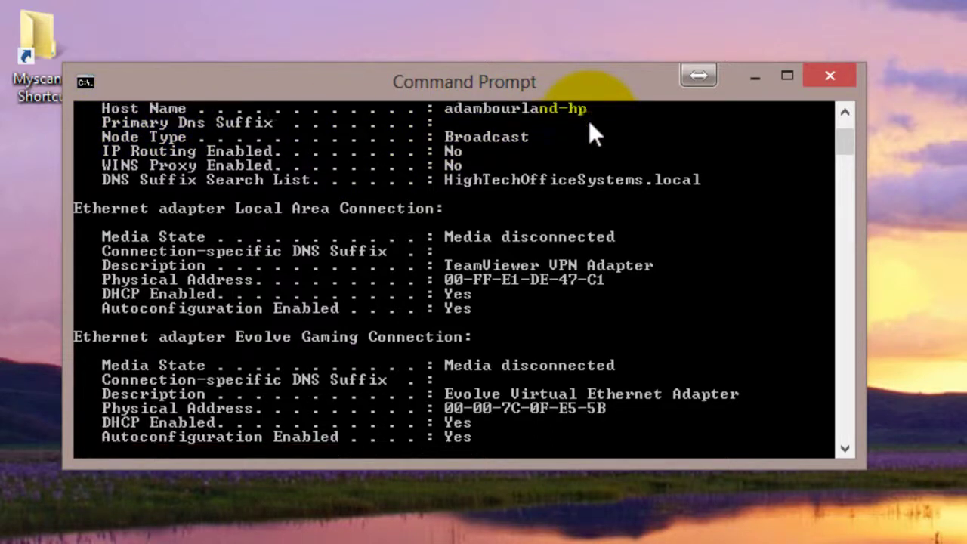
Find the Ethernet adapter section showing IPv4 192.168.1.63, gateway 192.168.1.7 and DNS 192.168.1.10
{"action": "scroll", "coordinate": [589, 129], "scroll_direction": "down", "scroll_amount": 6}
{"action": "scroll", "coordinate": [588, 160], "scroll_direction": "down", "scroll_amount": 6}
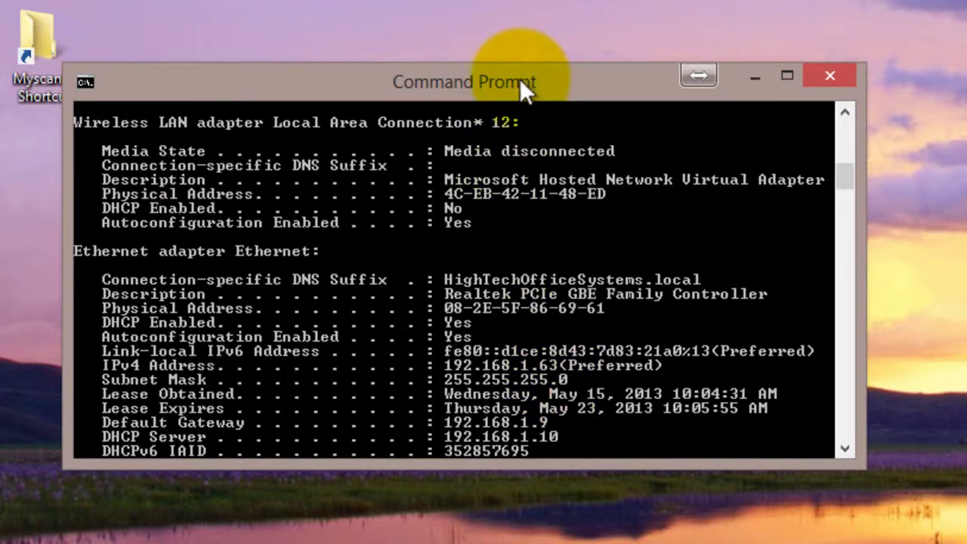
{"action": "left_click_drag", "start_coordinate": [219, 86], "coordinate": [157, 43]}
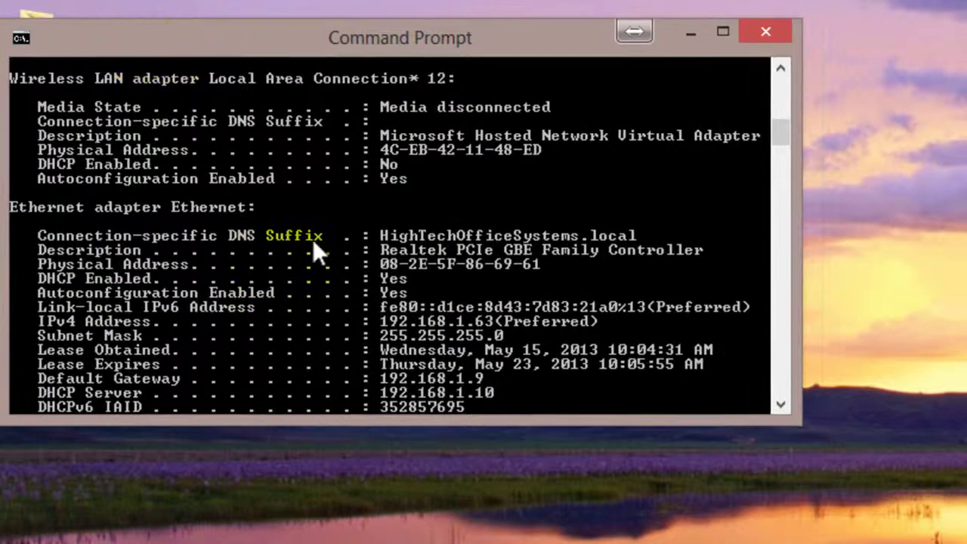
{"action": "scroll", "coordinate": [500, 383], "scroll_direction": "up", "scroll_amount": 1}
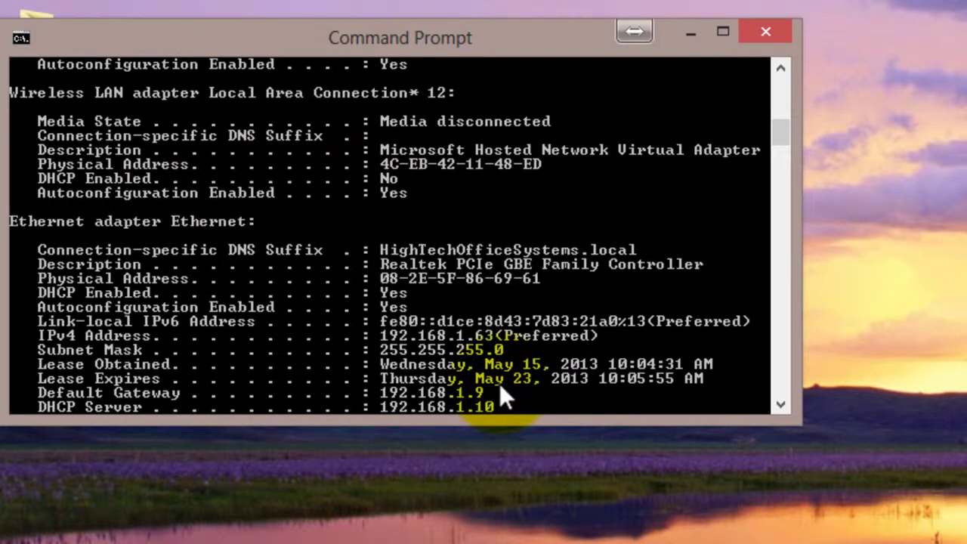
{"action": "scroll", "coordinate": [499, 383], "scroll_direction": "down", "scroll_amount": 2}
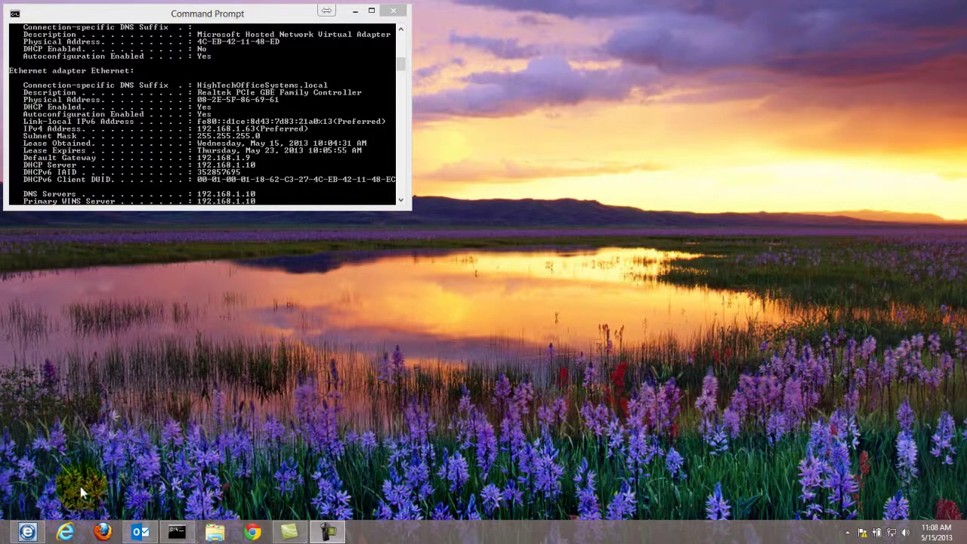
Launch Internet Explorer and load the printer's web page at 192.168.1.196
{"action": "left_click", "coordinate": [64, 532]}
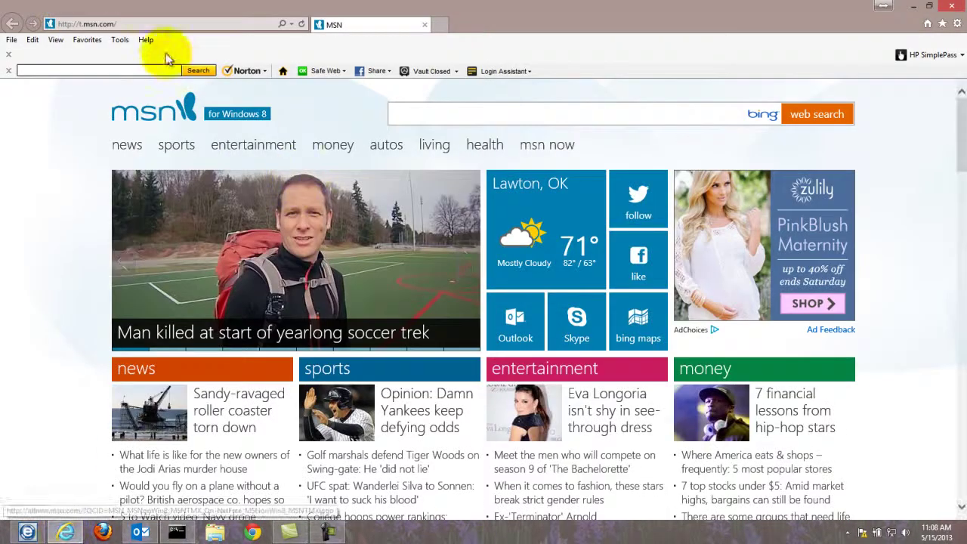
{"action": "left_click", "coordinate": [171, 23]}
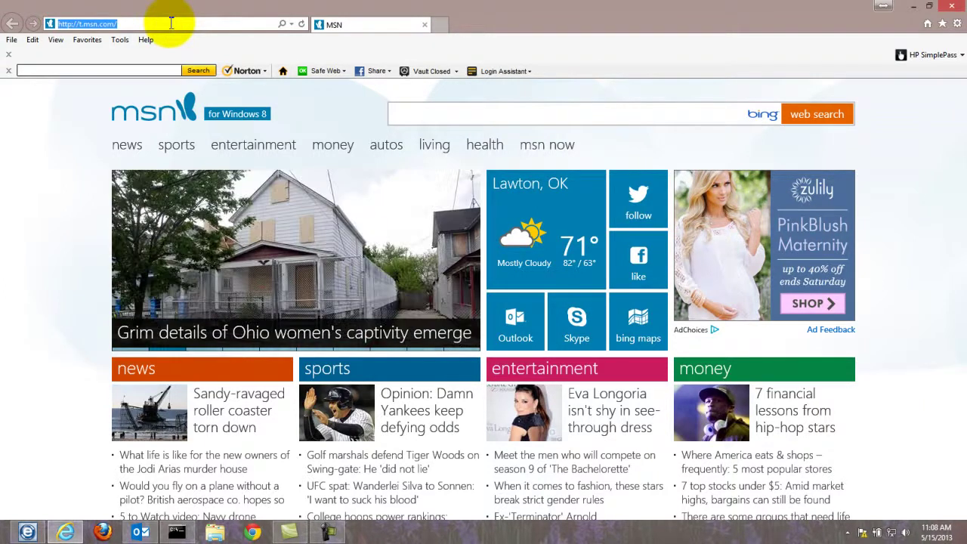
{"action": "type", "text": "192.168.1."}
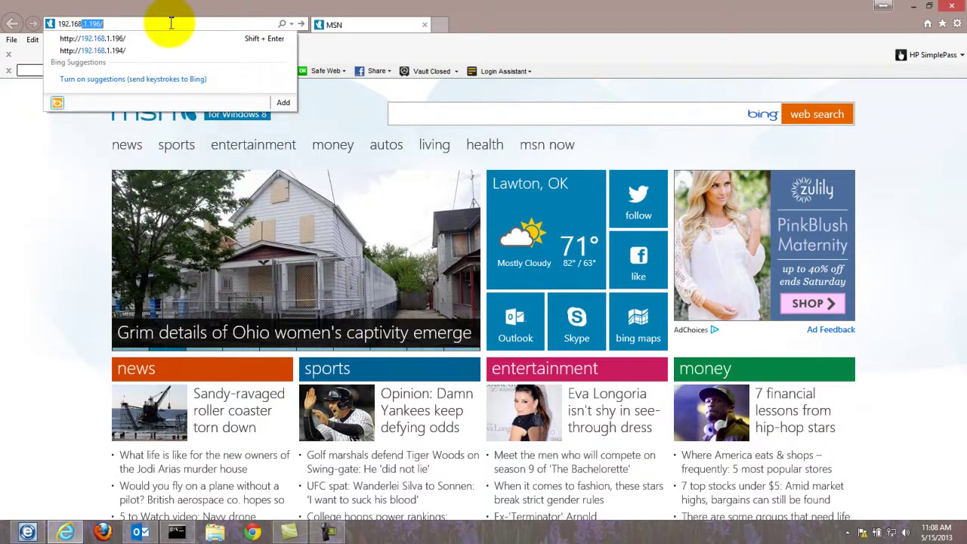
{"action": "type", "text": "16"}
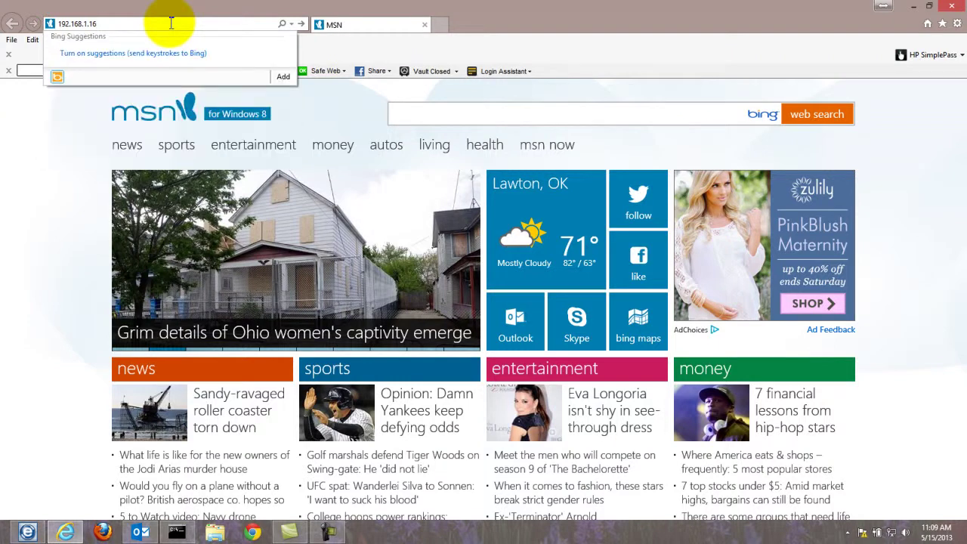
{"action": "key", "text": "BackSpace"}
{"action": "type", "text": "96/"}
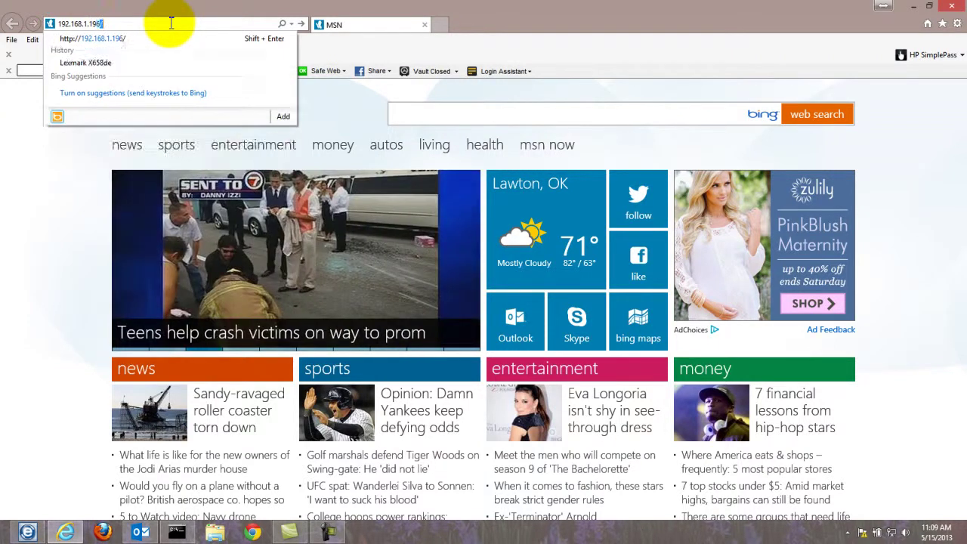
{"action": "key", "text": "Return"}
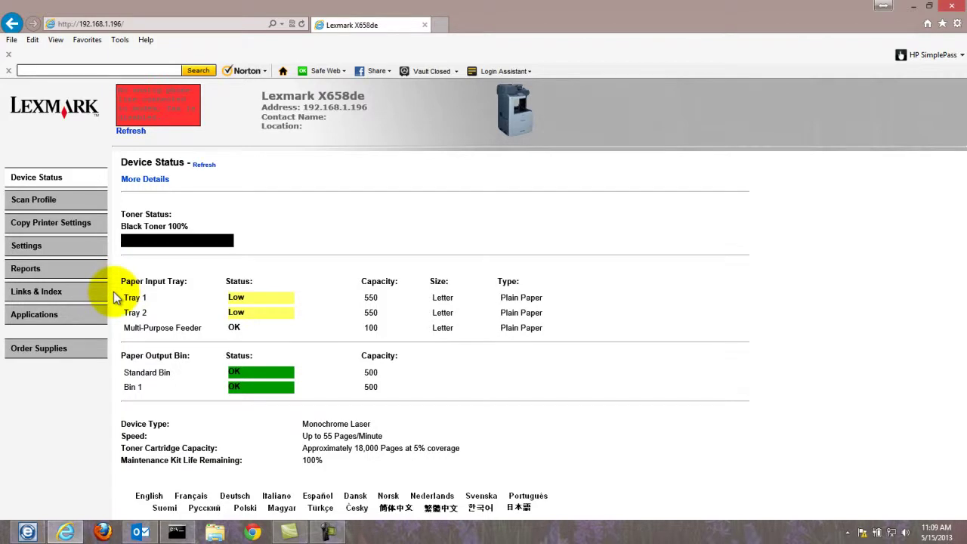
Go to Settings > Embedded Solutions > Scan to Network and open its Configure tab
{"action": "left_click", "coordinate": [27, 248]}
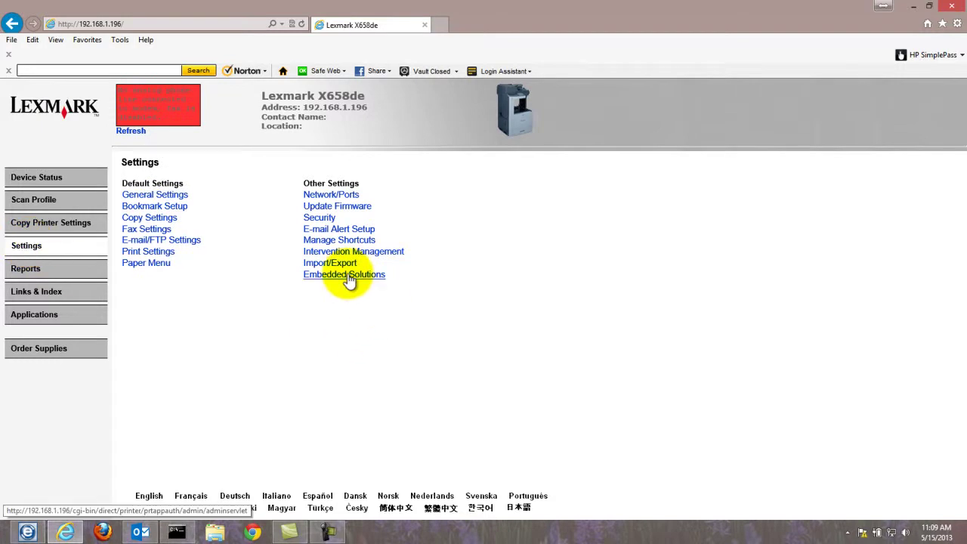
{"action": "left_click", "coordinate": [347, 276]}
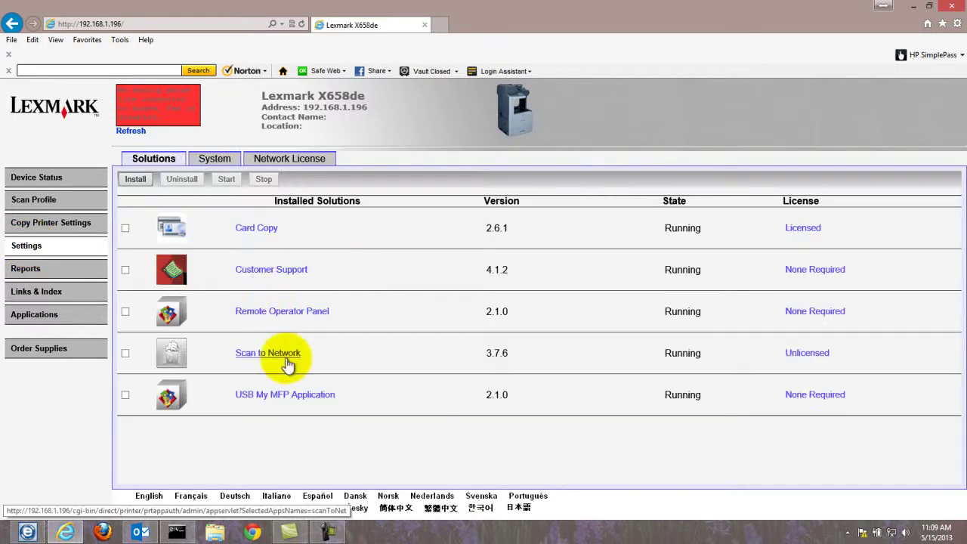
{"action": "left_click", "coordinate": [281, 355]}
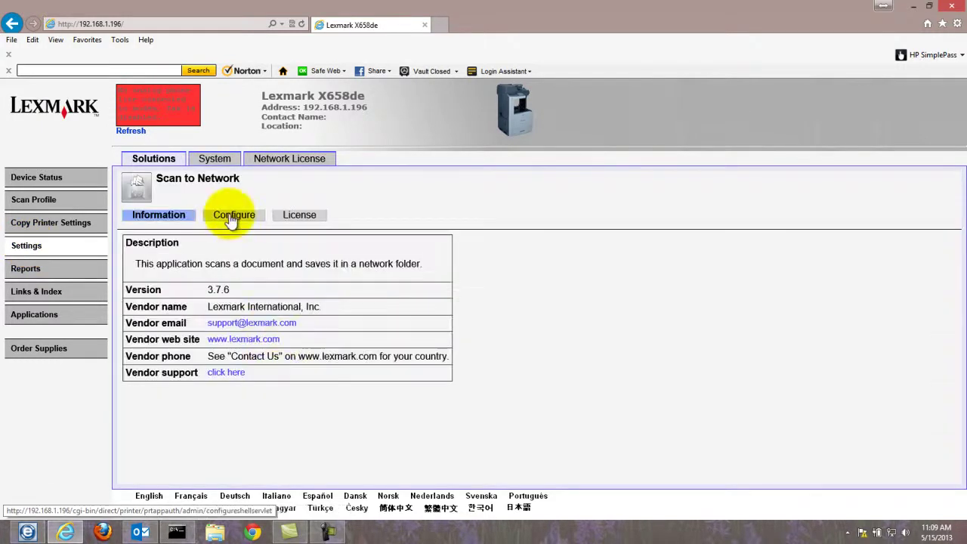
{"action": "left_click", "coordinate": [233, 215]}
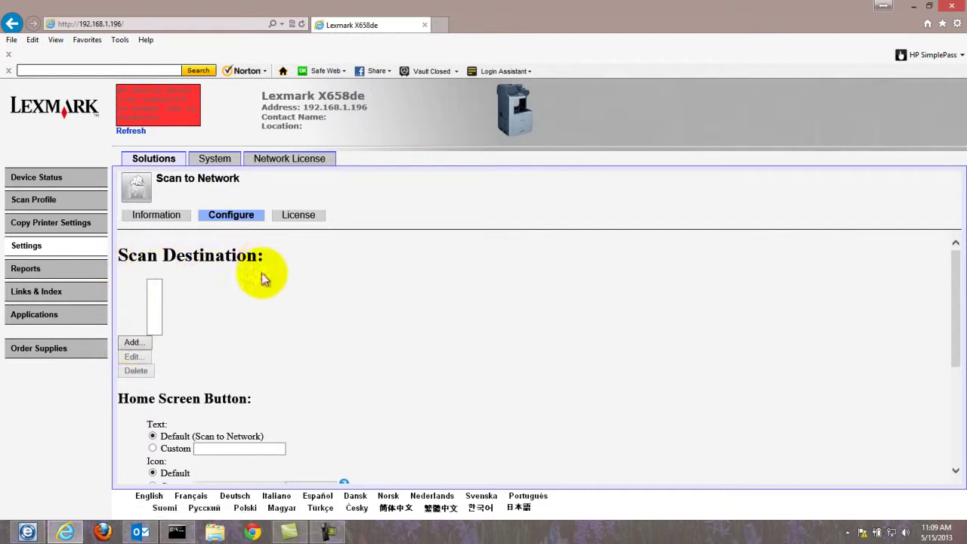
Add a new scan destination named 'adam' and start its Network Folder address
{"action": "left_click", "coordinate": [130, 343]}
{"action": "left_click", "coordinate": [210, 288]}
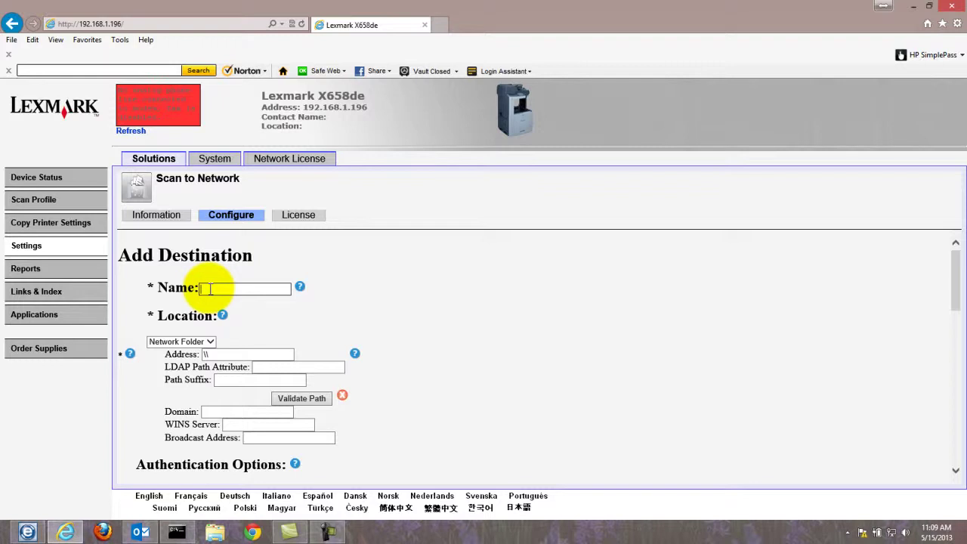
{"action": "type", "text": "ad"}
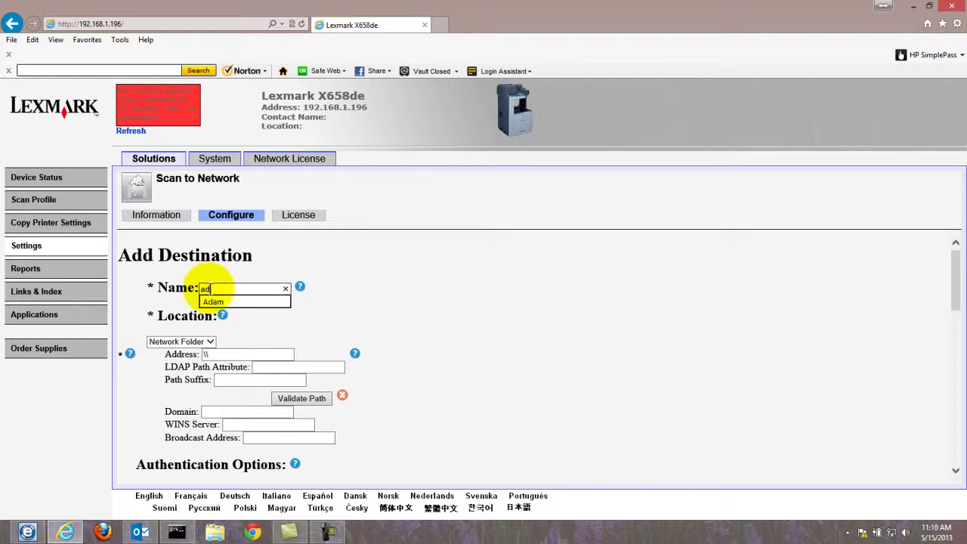
{"action": "type", "text": "am"}
{"action": "left_click", "coordinate": [227, 354]}
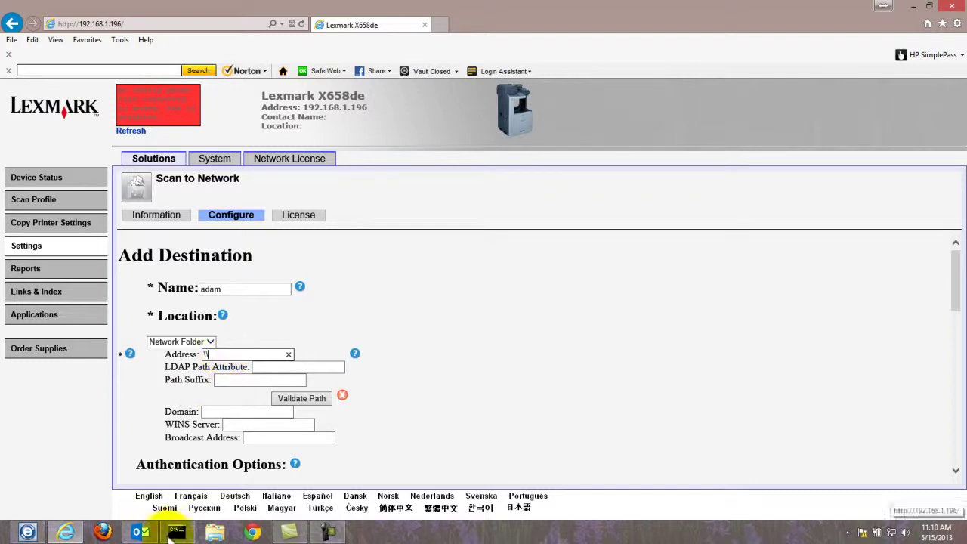
Confirm the PC's IPv4 address, then enter the folder address \\192.168.1.63\myscans
{"action": "left_click", "coordinate": [177, 531]}
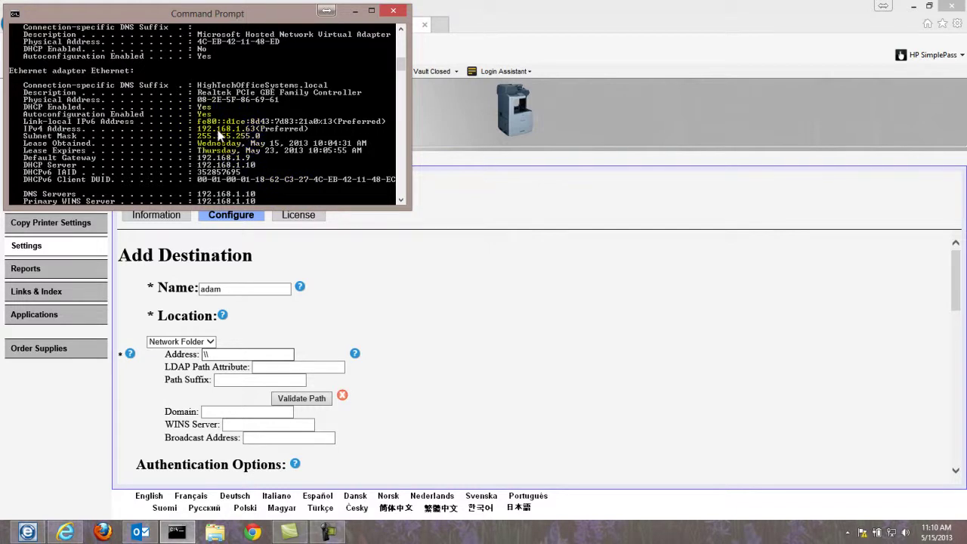
{"action": "left_click", "coordinate": [224, 354]}
{"action": "type", "text": "\\\\192.168.1.63"}
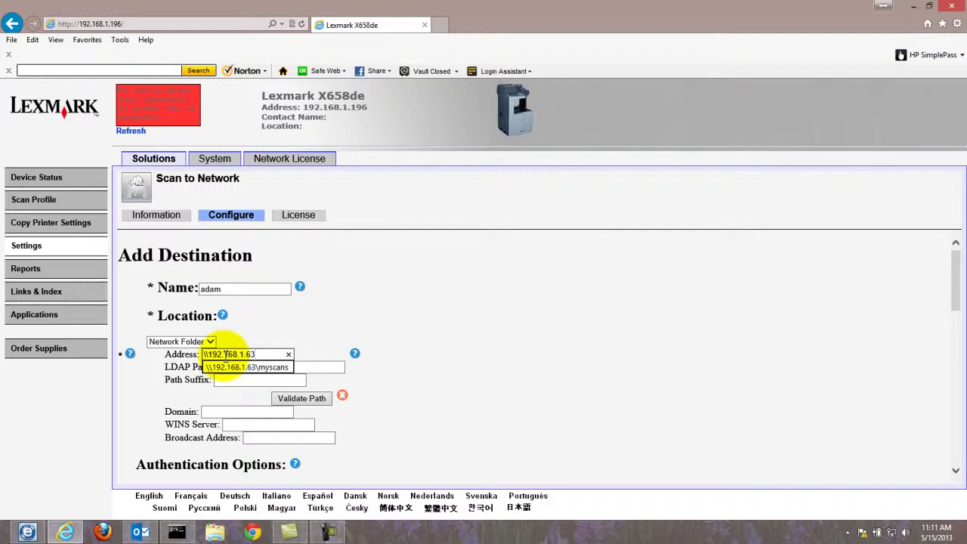
{"action": "type", "text": "\\myscans"}
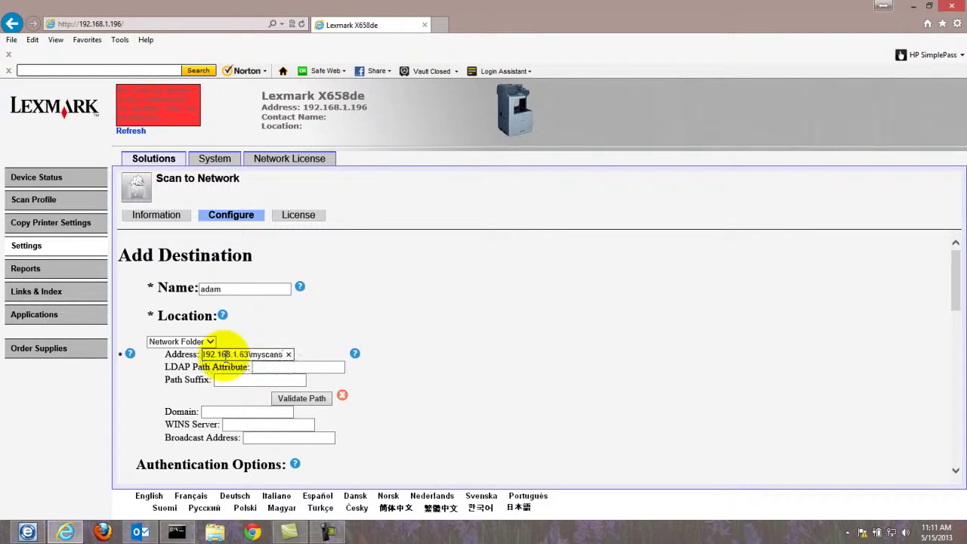
Choose static username and password authentication, enter the account's credentials, and validate the folder path
{"action": "scroll", "coordinate": [263, 386], "scroll_direction": "down", "scroll_amount": 2}
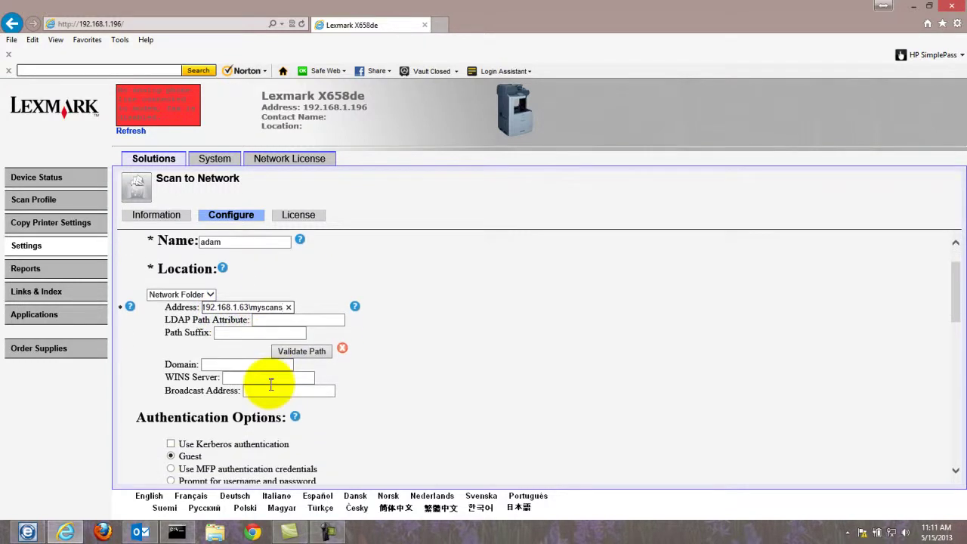
{"action": "scroll", "coordinate": [269, 385], "scroll_direction": "down", "scroll_amount": 2}
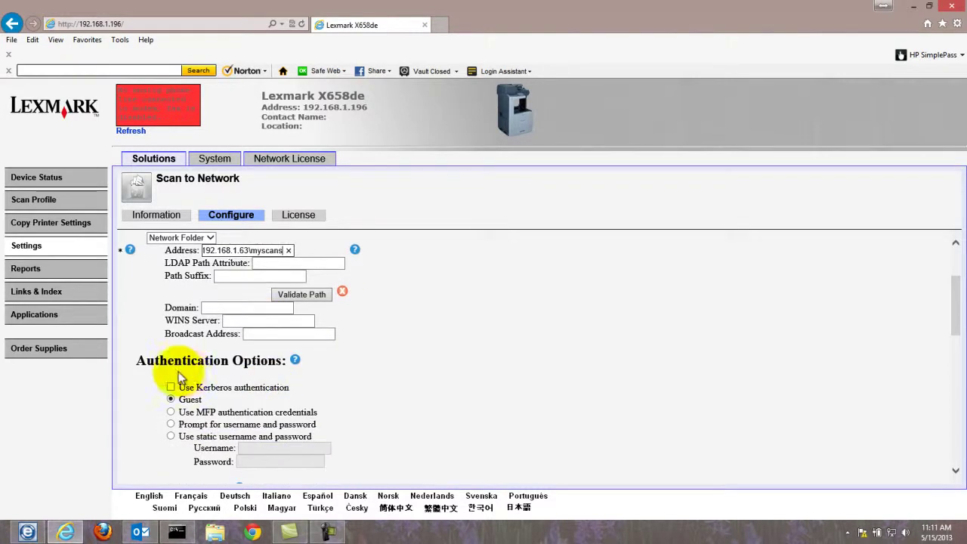
{"action": "left_click", "coordinate": [171, 436]}
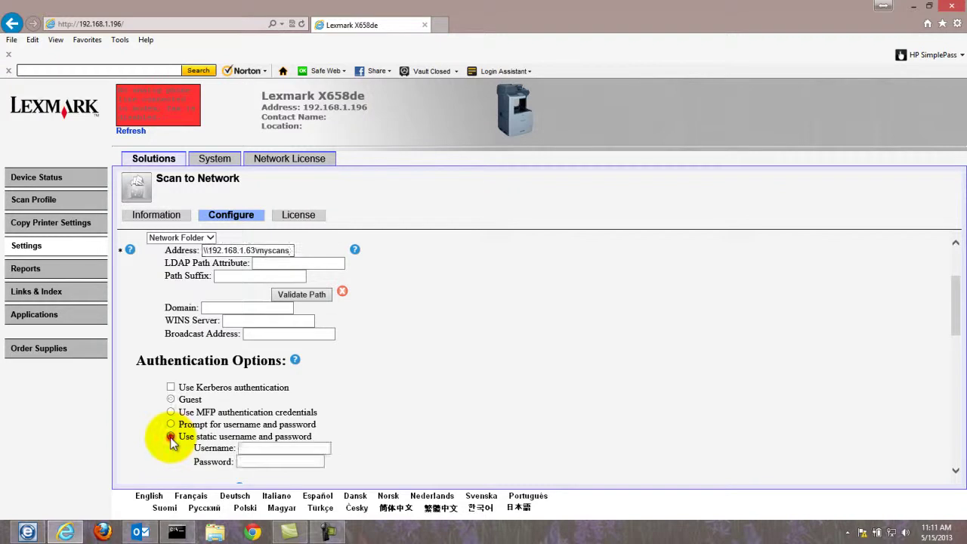
{"action": "left_click", "coordinate": [263, 452]}
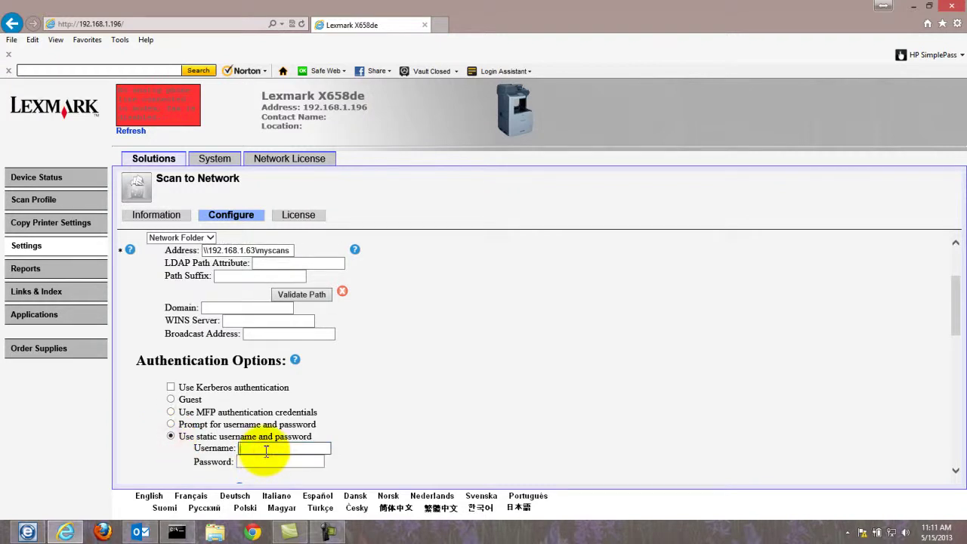
{"action": "type", "text": "bizhub"}
{"action": "key", "text": "Tab"}
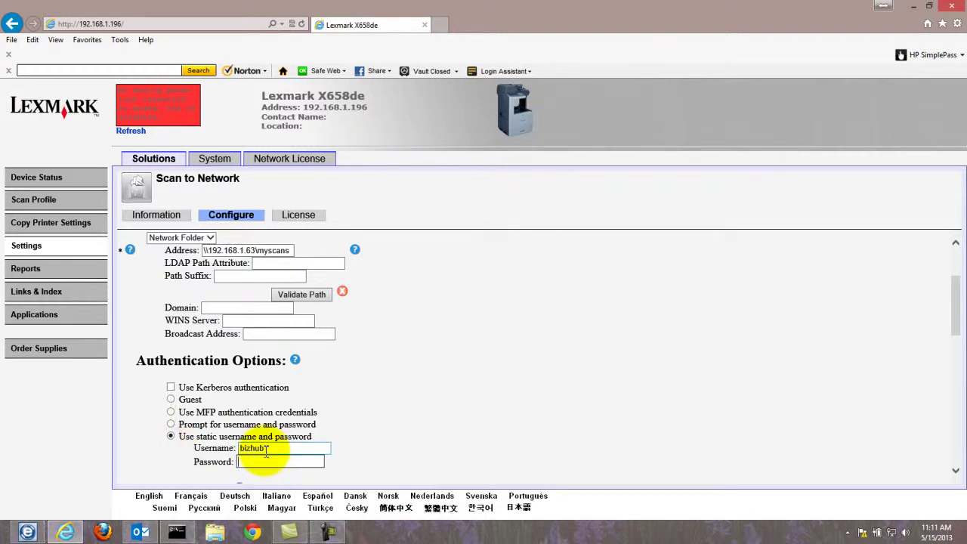
{"action": "type", "text": "bizhub1234"}
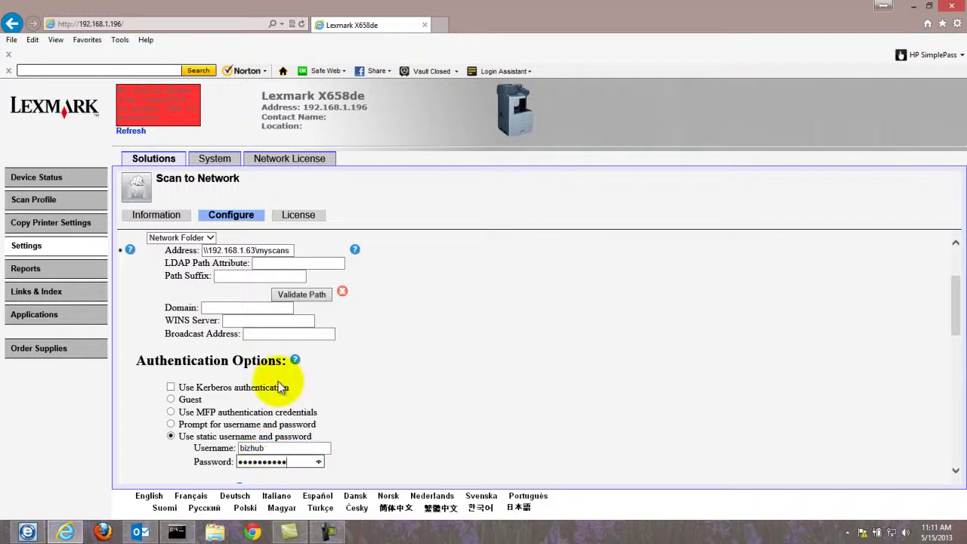
{"action": "left_click", "coordinate": [304, 295]}
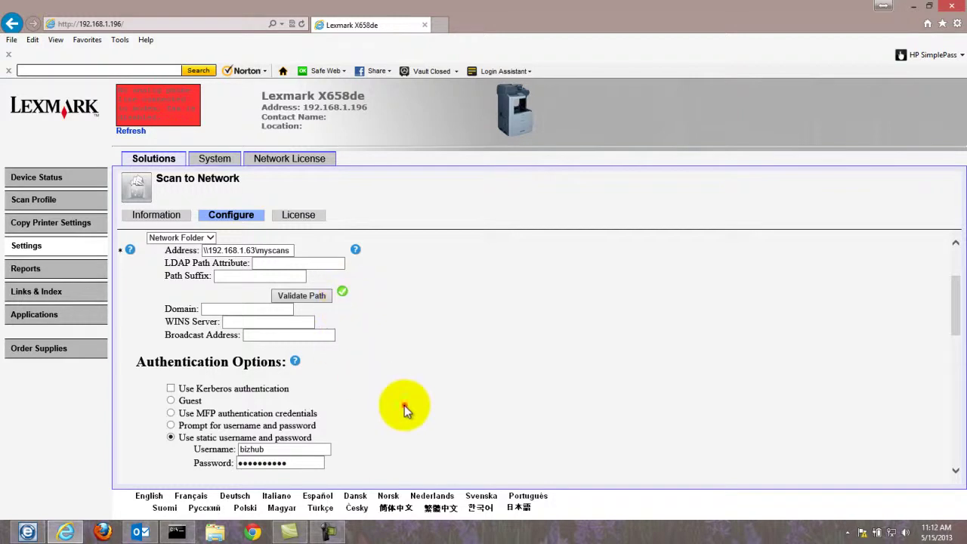
Set the Resolution dropdown under Scan Settings to 300 dpi
{"action": "scroll", "coordinate": [404, 405], "scroll_direction": "down", "scroll_amount": 5}
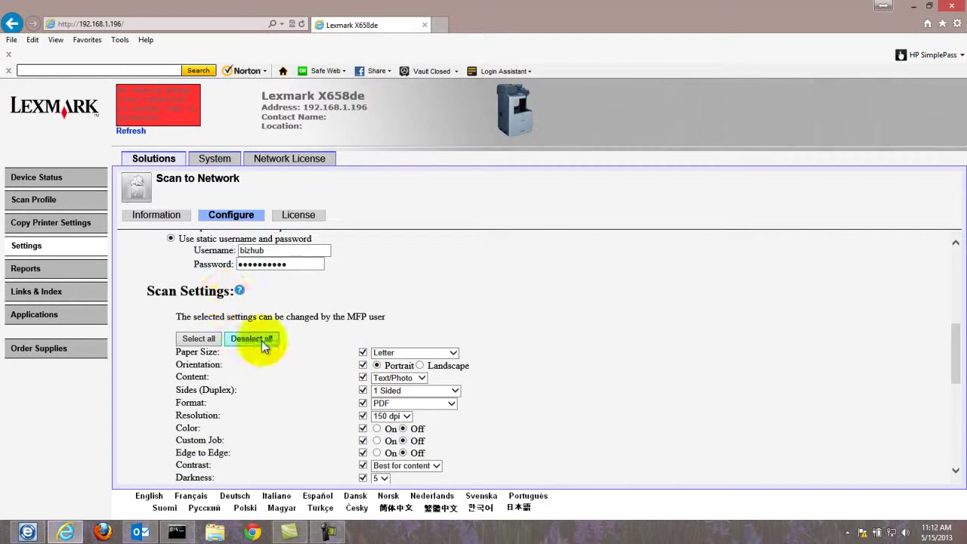
{"action": "scroll", "coordinate": [264, 344], "scroll_direction": "down", "scroll_amount": 1}
{"action": "left_click", "coordinate": [407, 379]}
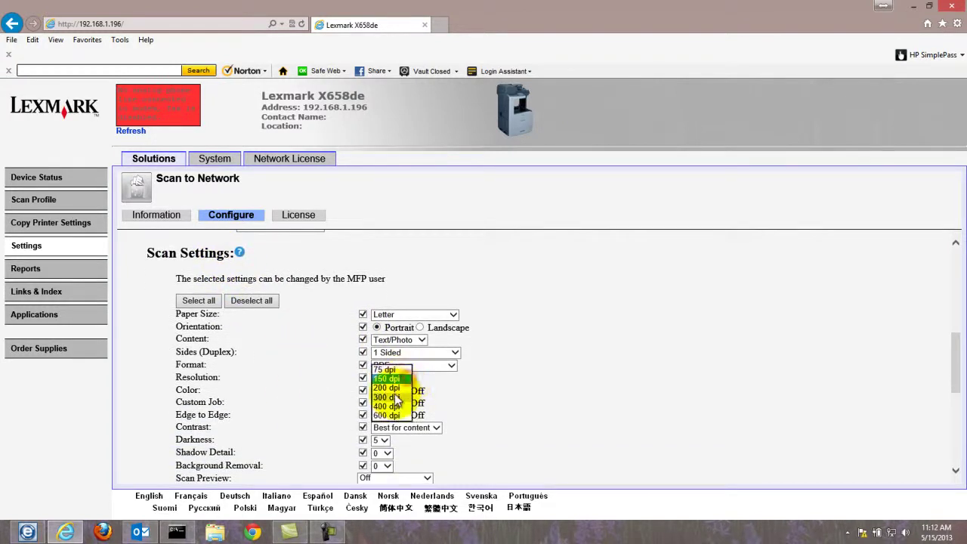
{"action": "left_click", "coordinate": [391, 394]}
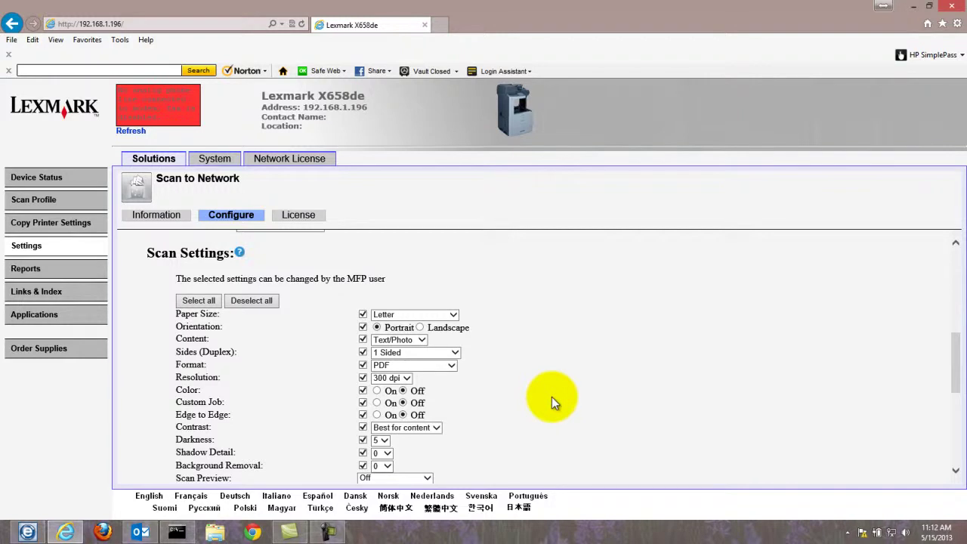
{"action": "scroll", "coordinate": [551, 397], "scroll_direction": "down", "scroll_amount": 1}
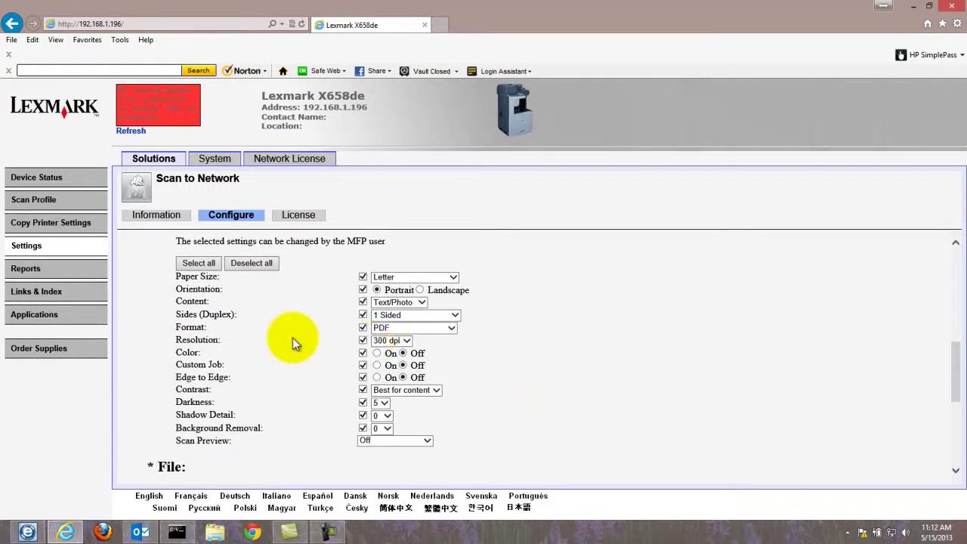
{"action": "left_click", "coordinate": [389, 342]}
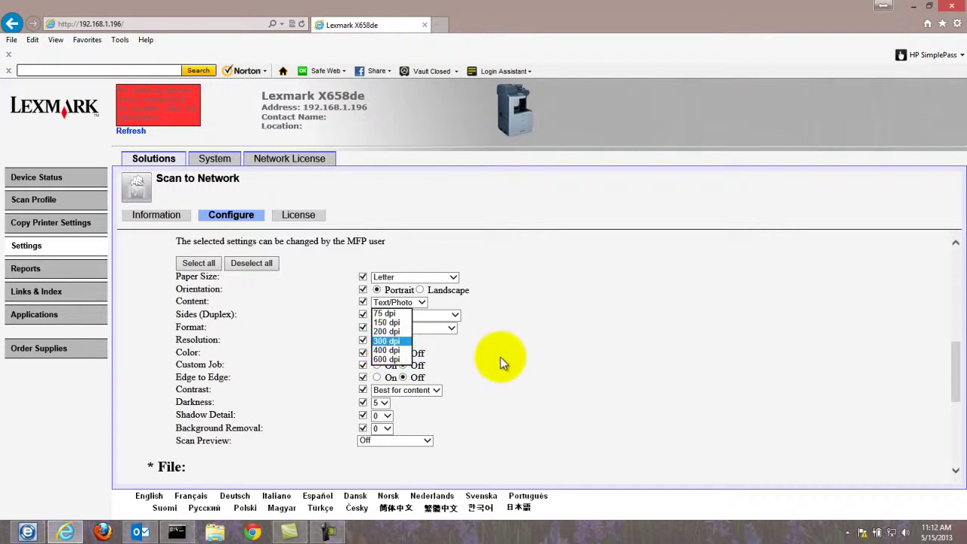
{"action": "left_click", "coordinate": [500, 356]}
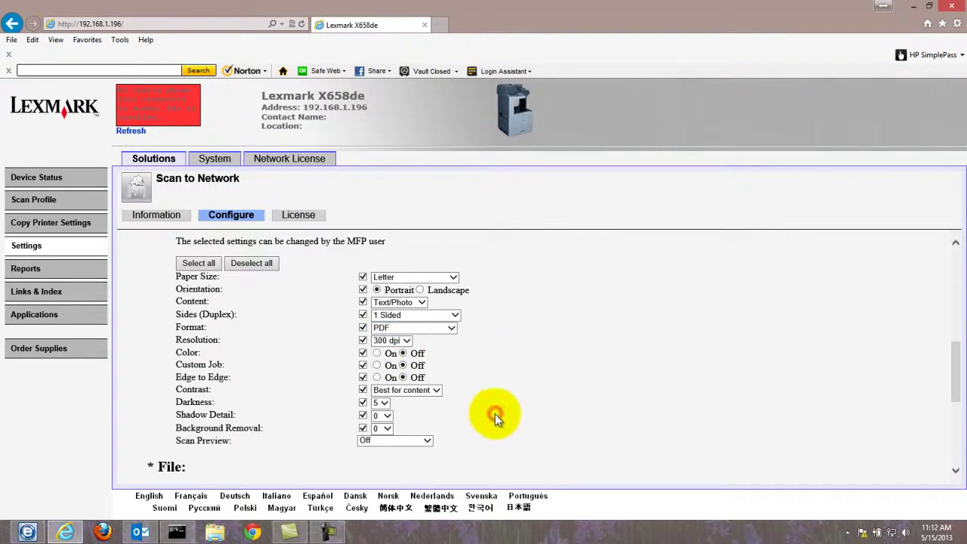
Select the default file name 'Scan' in the File section
{"action": "scroll", "coordinate": [495, 413], "scroll_direction": "down", "scroll_amount": 2}
{"action": "scroll", "coordinate": [495, 413], "scroll_direction": "down", "scroll_amount": 2}
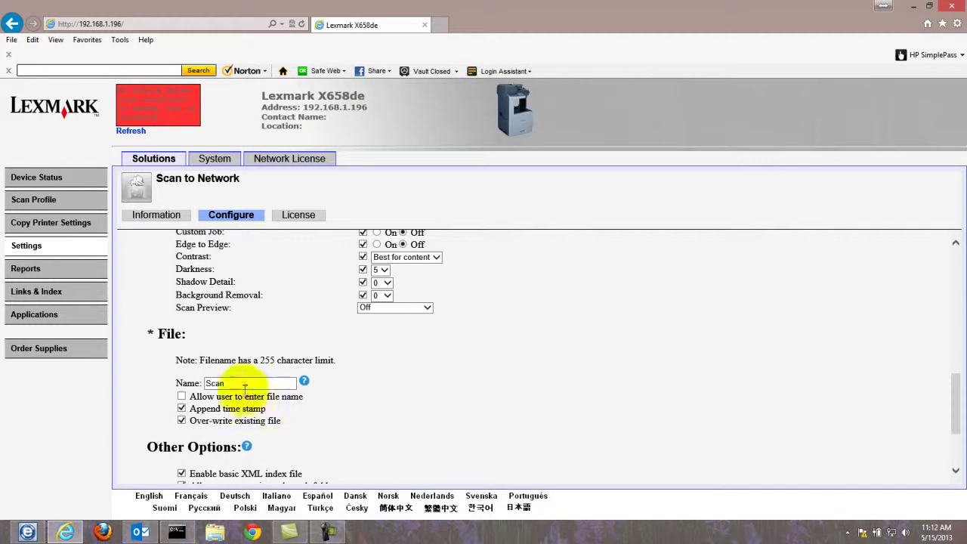
{"action": "left_click", "coordinate": [253, 383]}
{"action": "left_click_drag", "start_coordinate": [206, 382], "coordinate": [224, 385]}
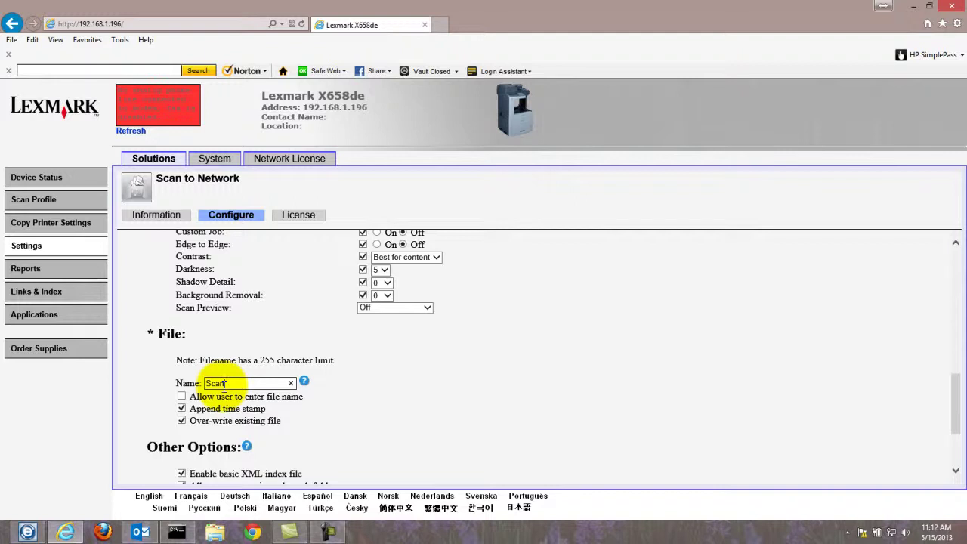
Uncheck Enable basic XML index file and save the 'adam' destination with OK
{"action": "scroll", "coordinate": [249, 393], "scroll_direction": "down", "scroll_amount": 3}
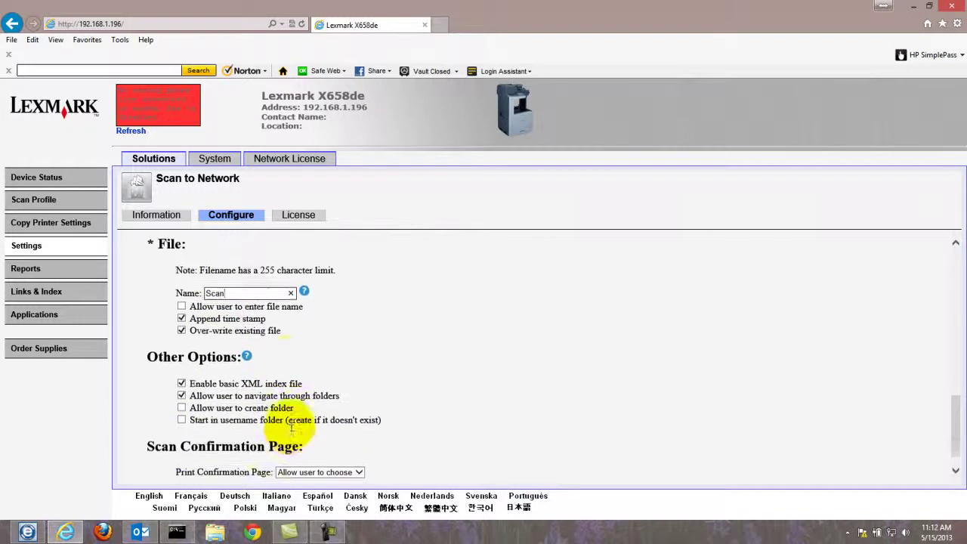
{"action": "left_click", "coordinate": [182, 379]}
{"action": "scroll", "coordinate": [665, 430], "scroll_direction": "down", "scroll_amount": 1}
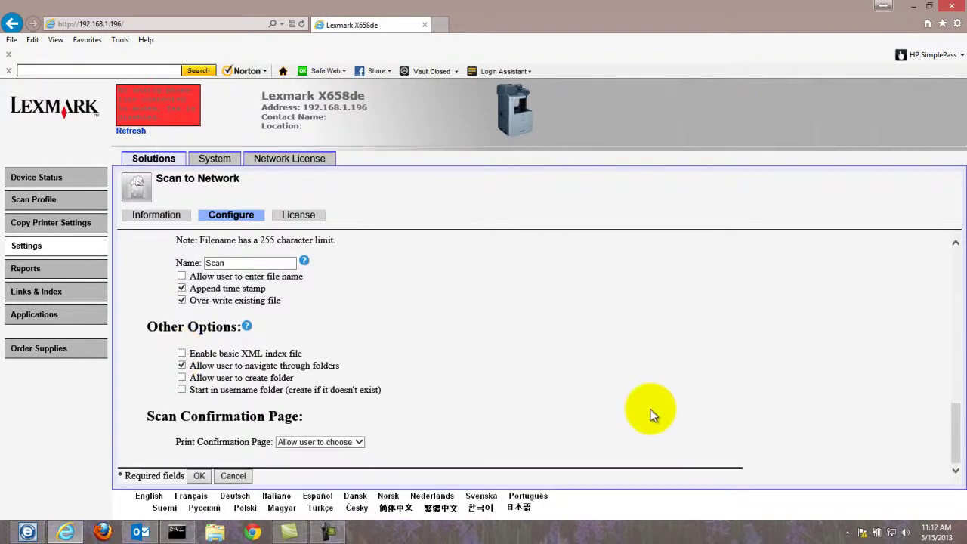
{"action": "left_click", "coordinate": [197, 478]}
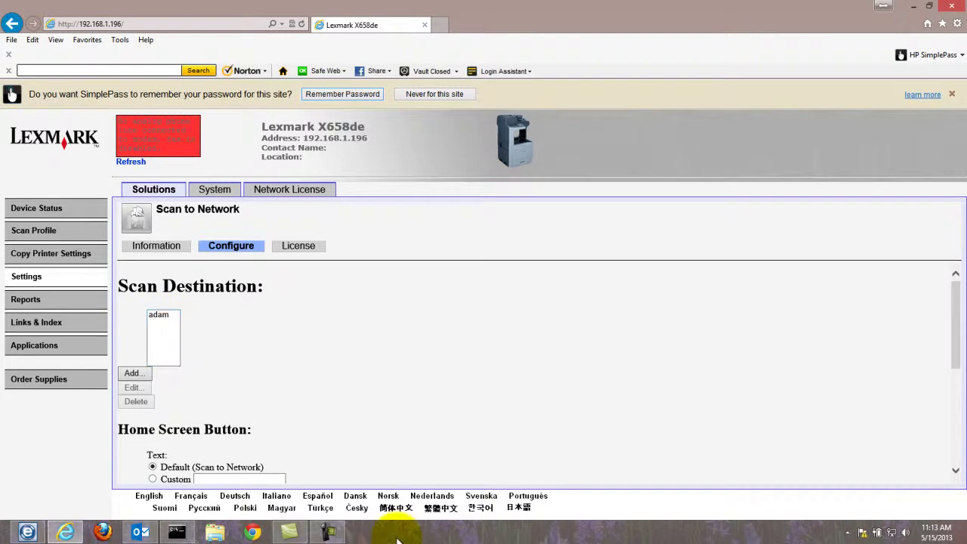
Minimize the browser, close Command Prompt, and open Myscans from its desktop shortcut
{"action": "left_click", "coordinate": [882, 7]}
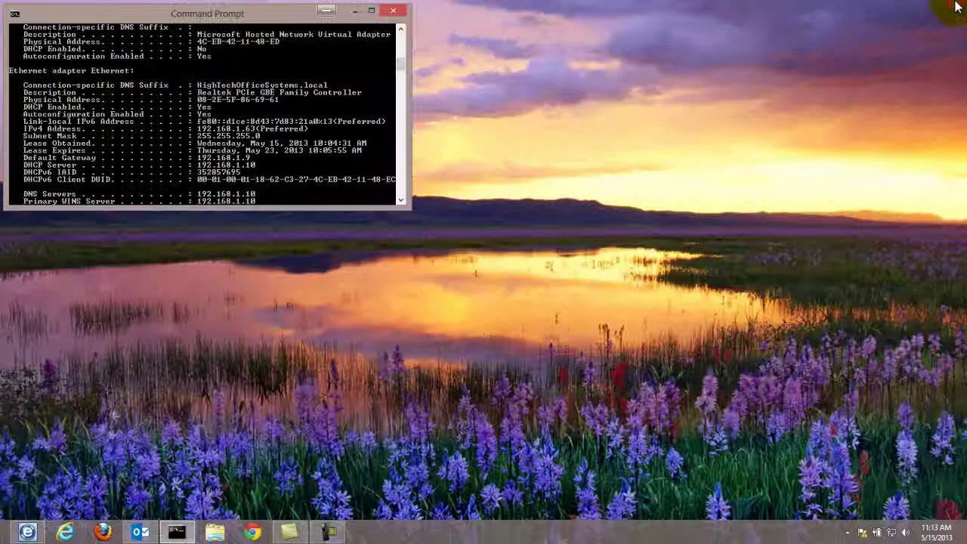
{"action": "left_click", "coordinate": [393, 12]}
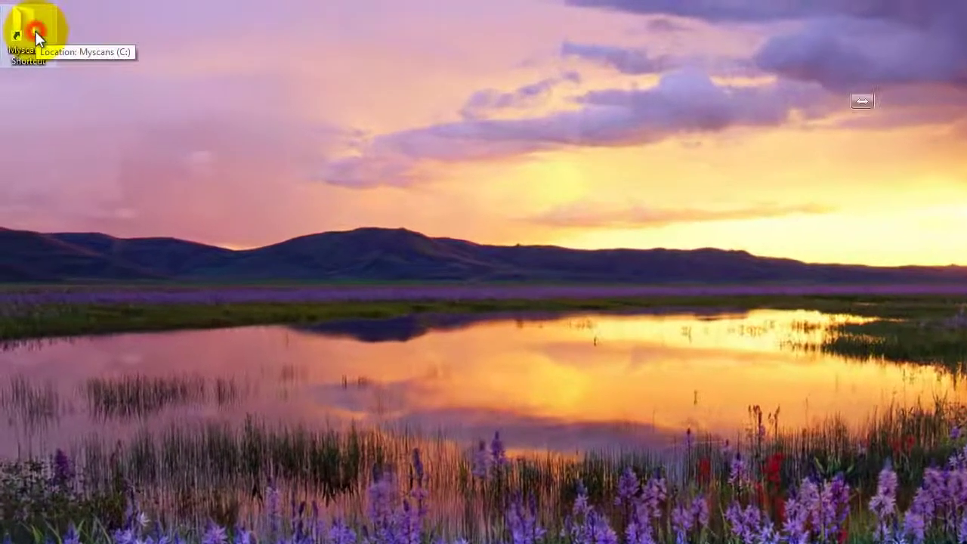
{"action": "double_click", "coordinate": [30, 30]}
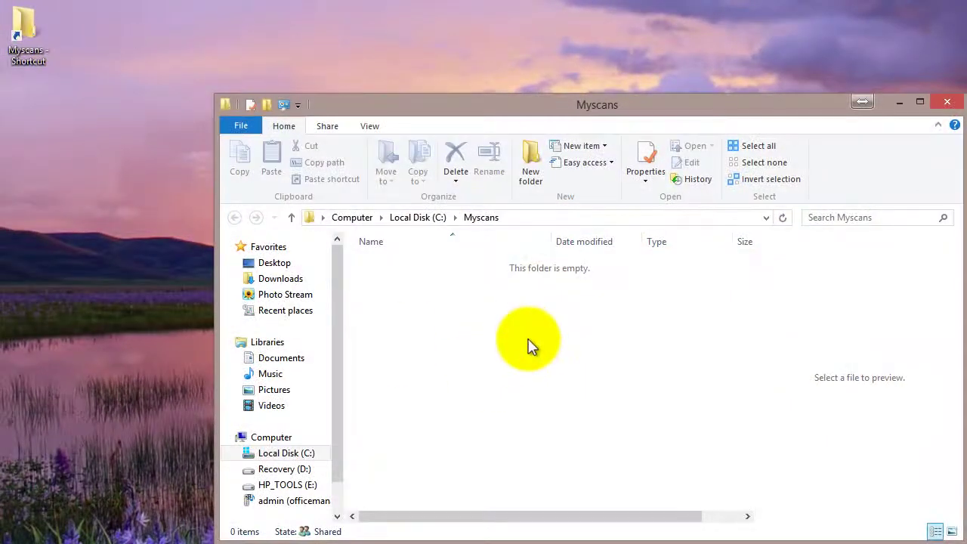